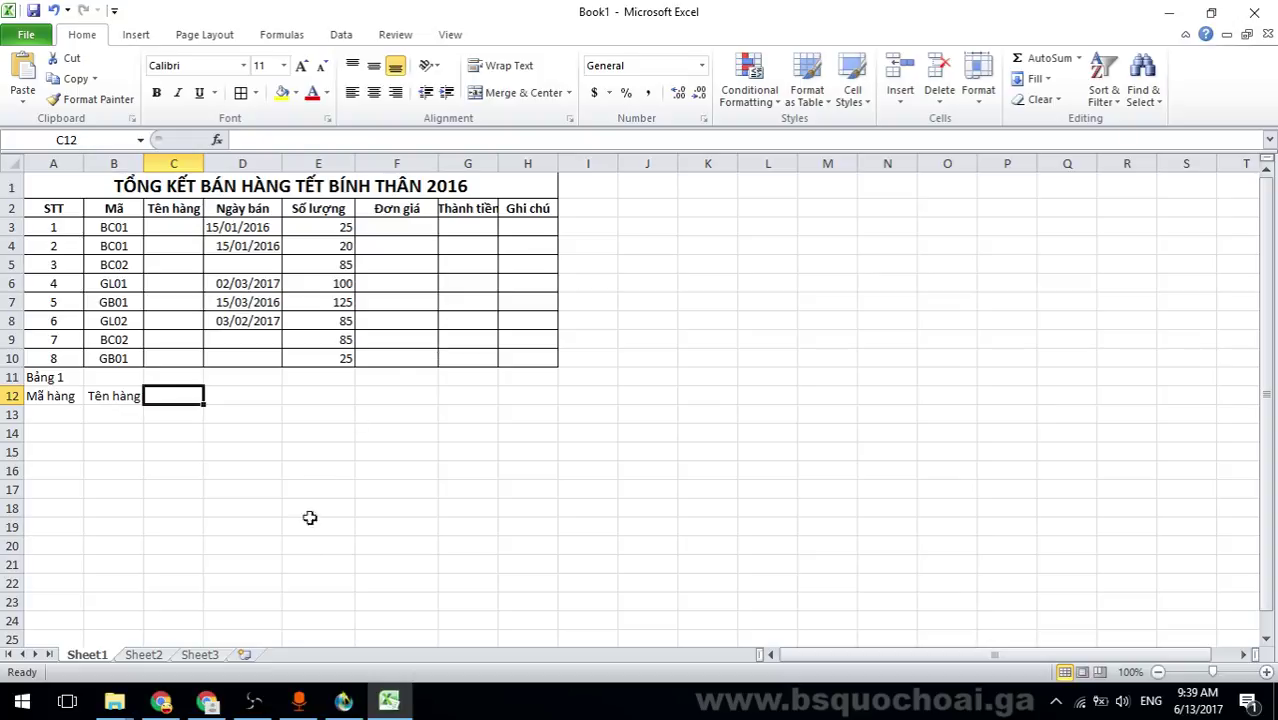
Compare the exam PDF with the sale dates stored in D3 through D8.
left_click(176, 692)
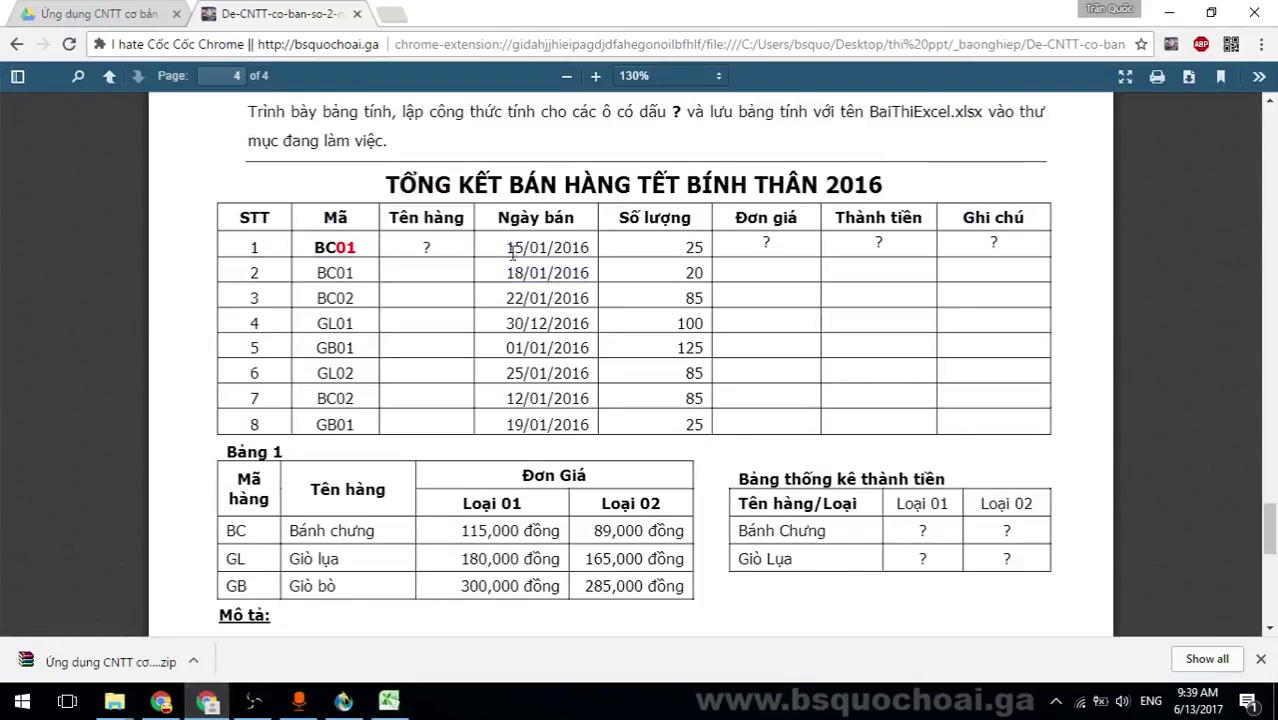
left_click_drag(516, 247, 594, 436)
left_click(594, 436)
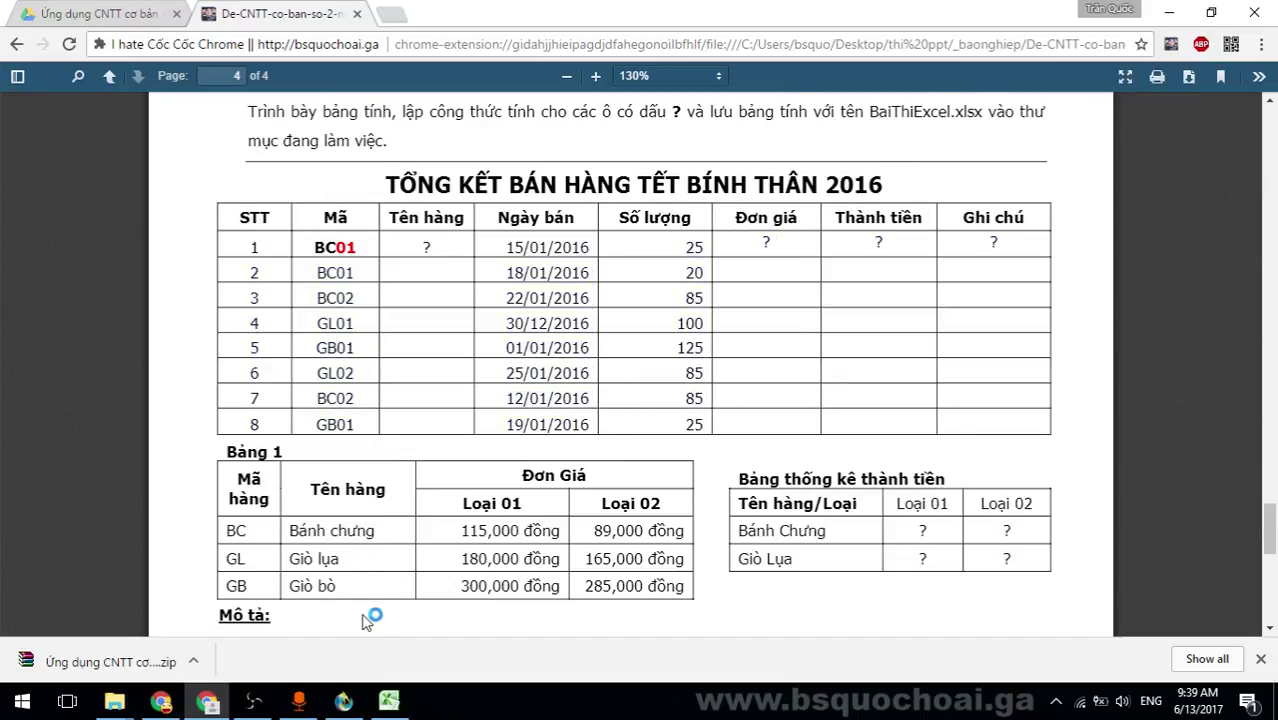
left_click(386, 702)
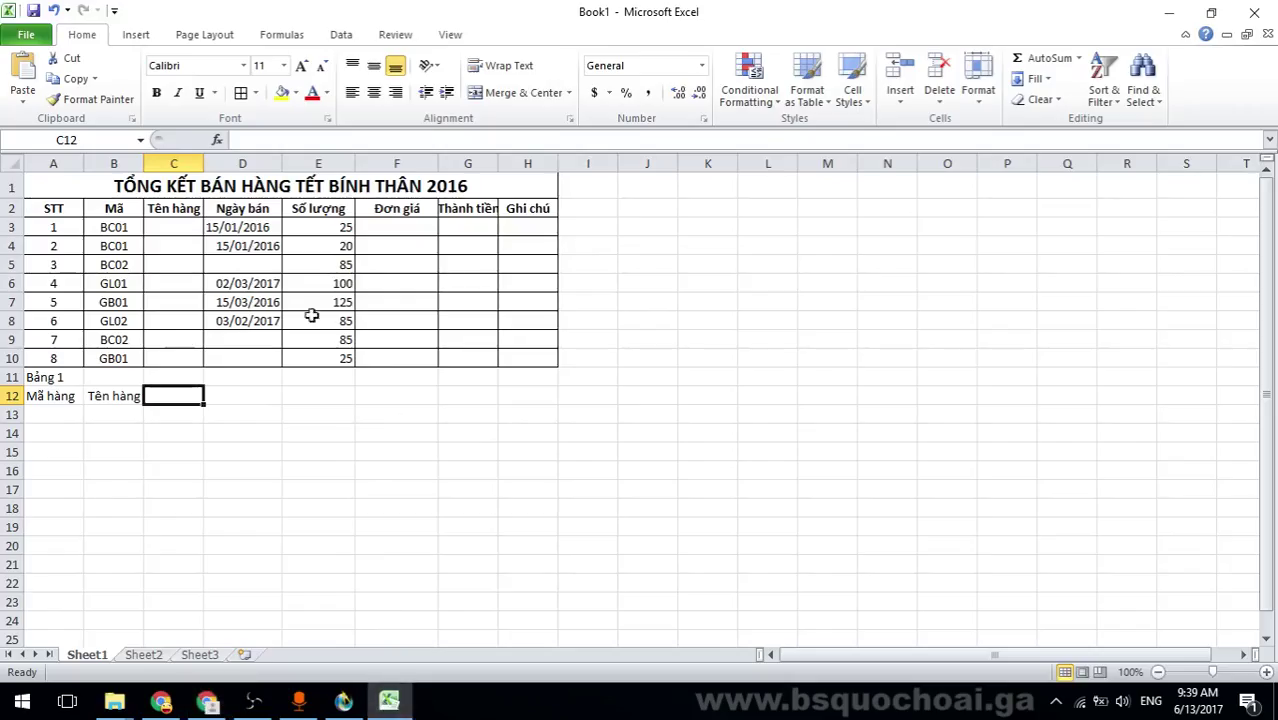
left_click(232, 228)
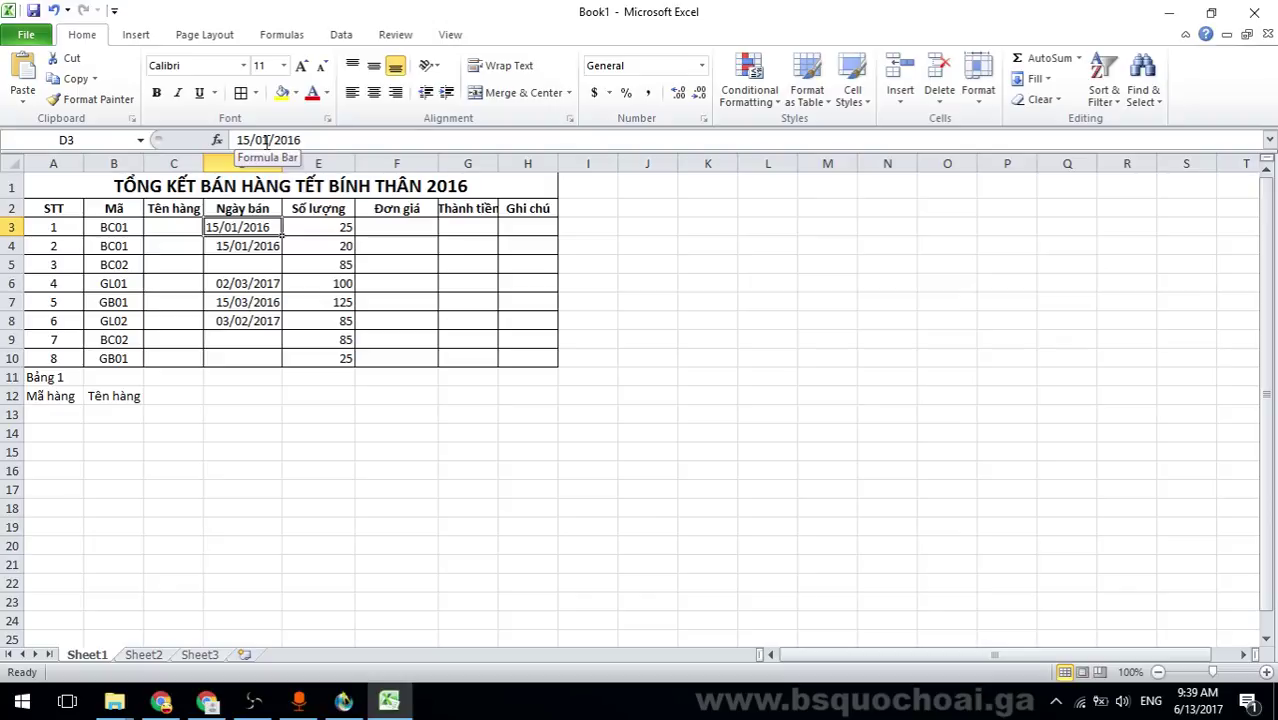
left_click_drag(262, 245, 257, 350)
left_click(246, 321)
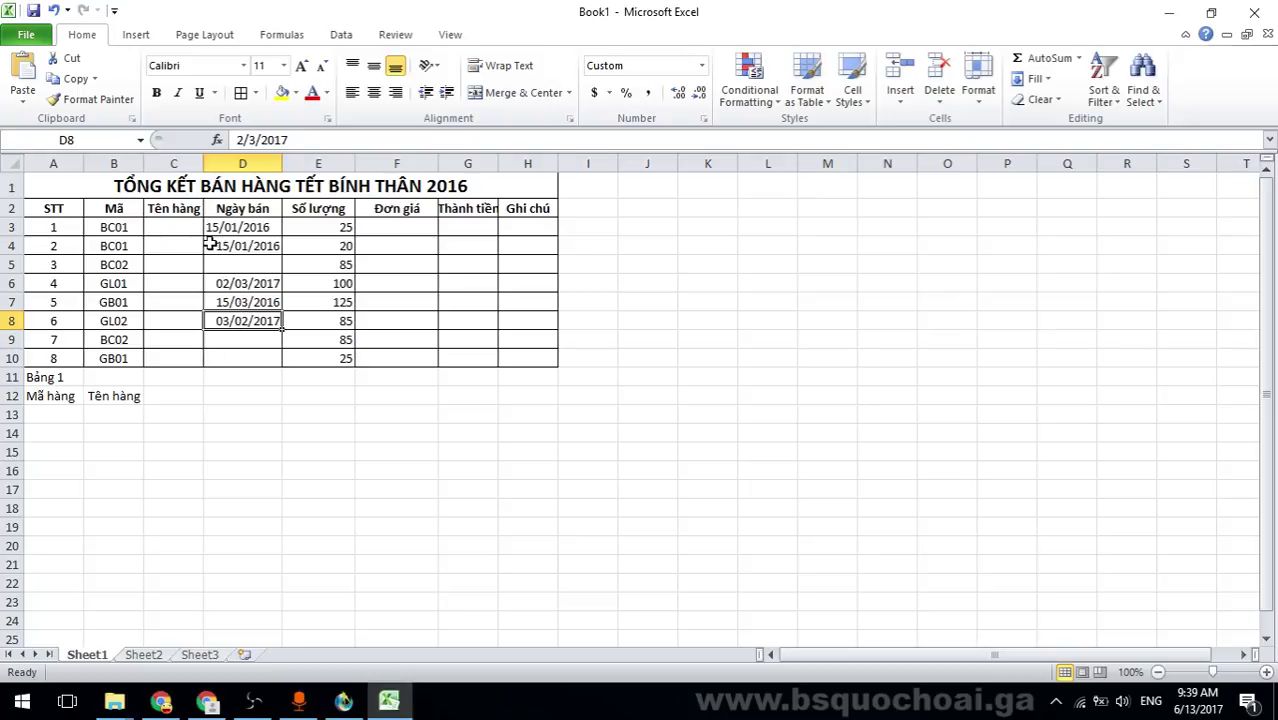
left_click(249, 229)
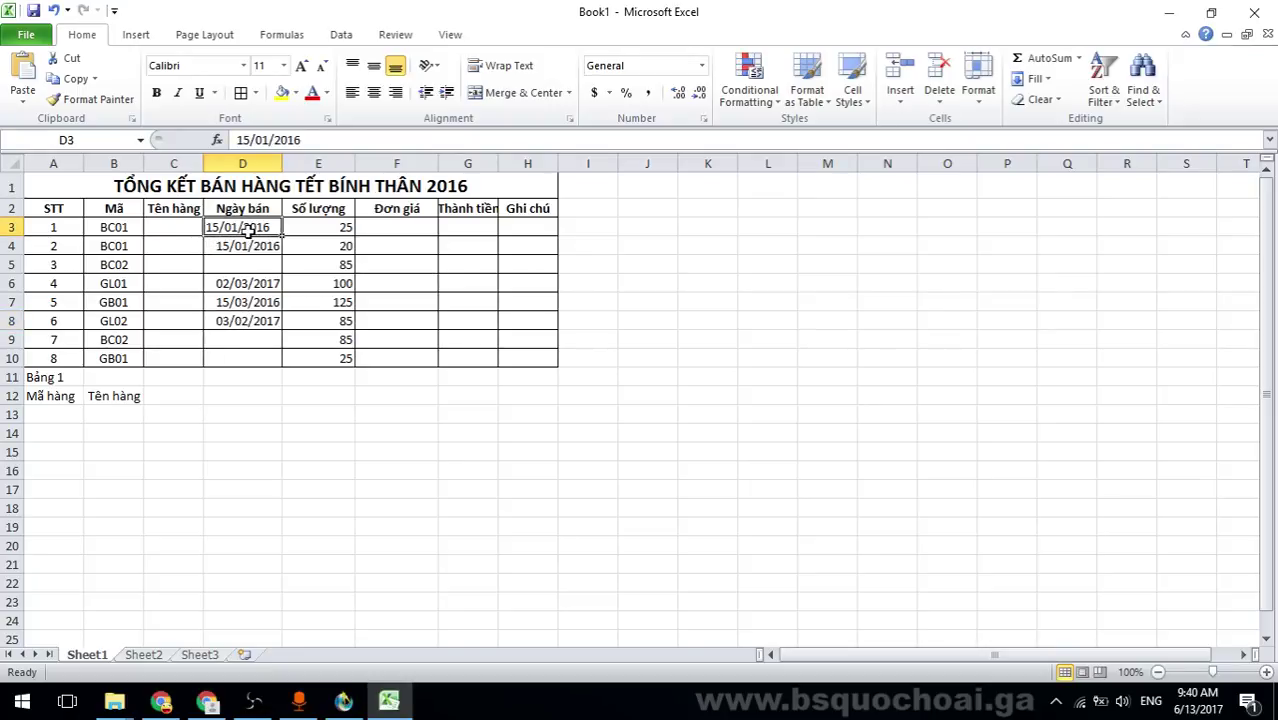
Re-enter D3 as 01/15/2016 so it becomes a true date, then select D4 downward.
type("01/15")
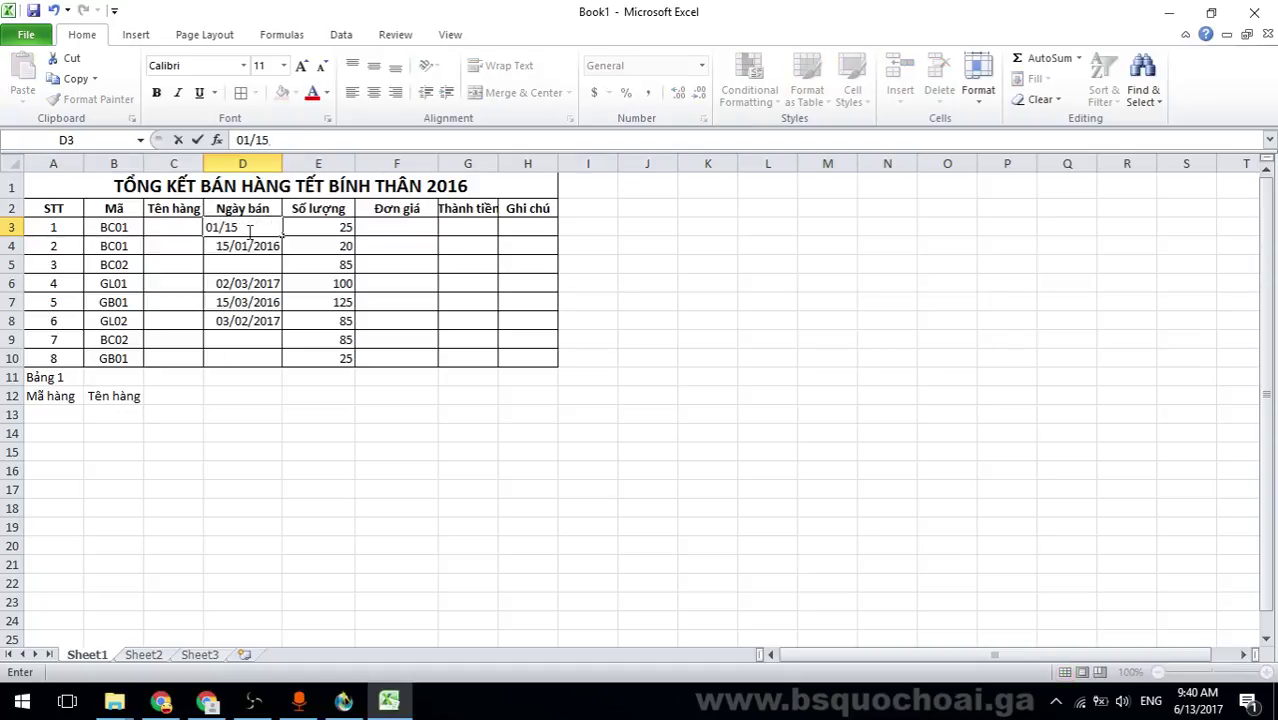
type("/2016")
key("Return")
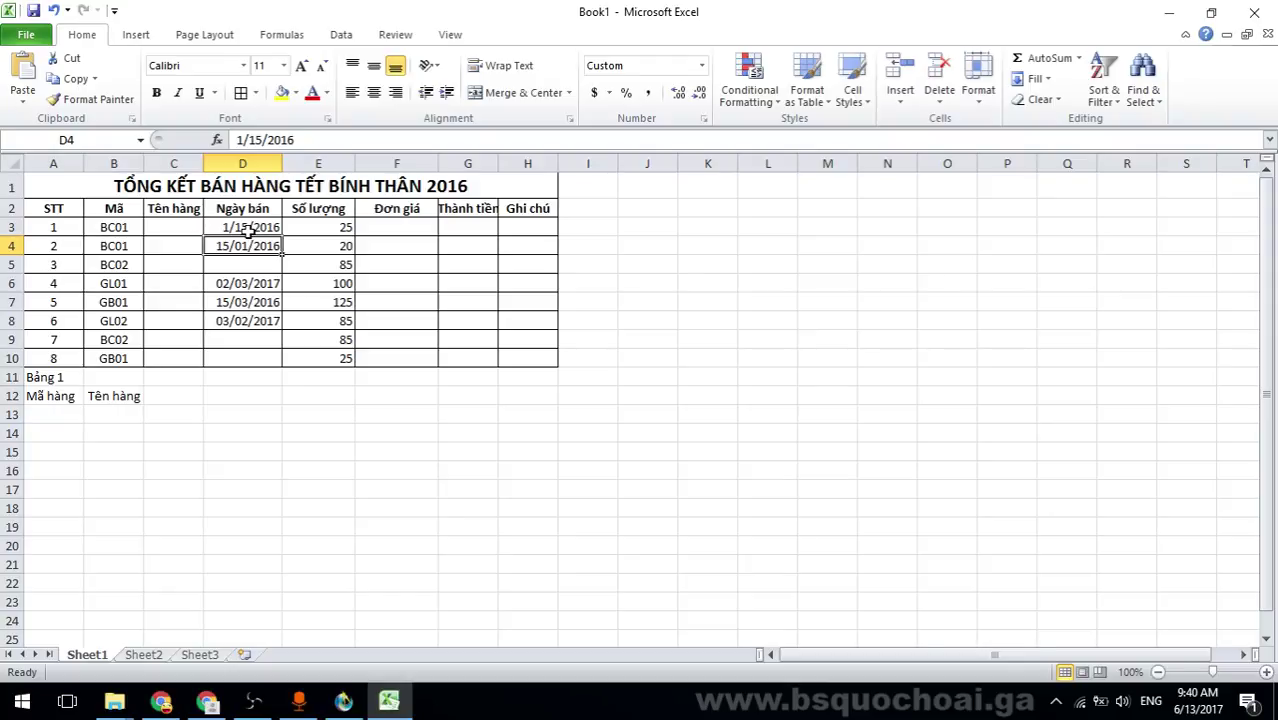
left_click(256, 230)
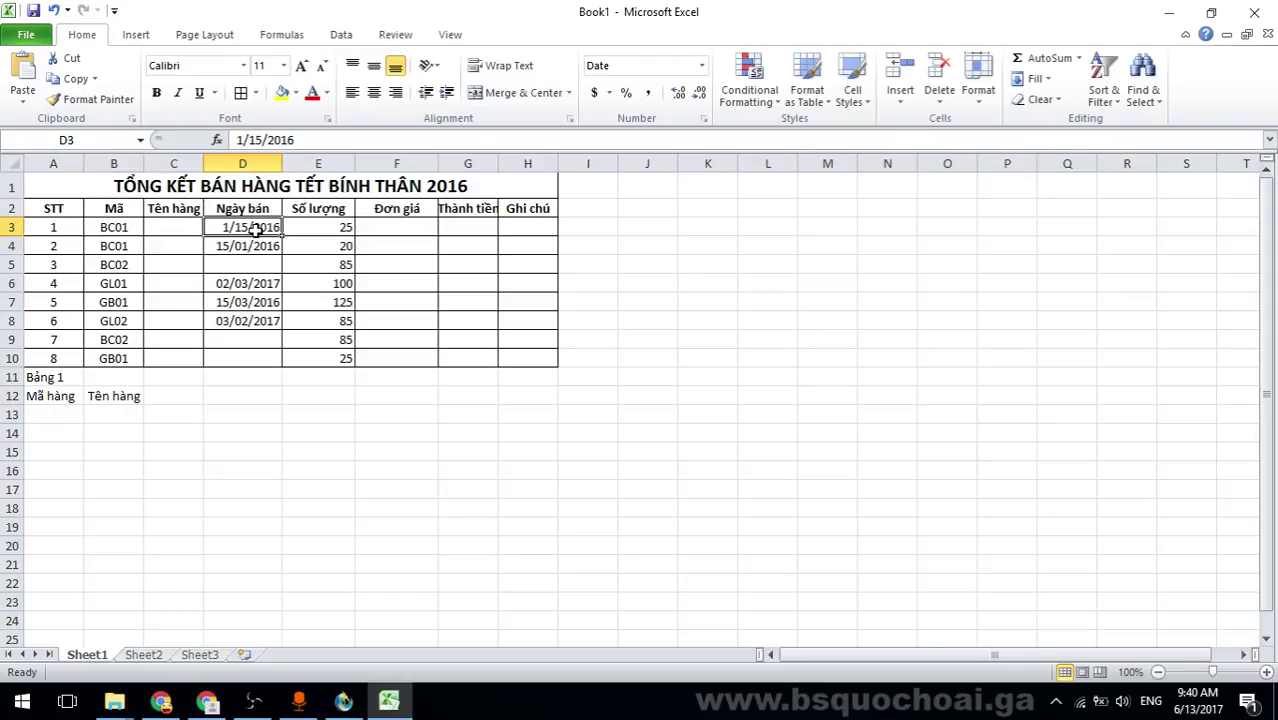
left_click(248, 245)
left_click(258, 228)
left_click_drag(257, 245, 256, 341)
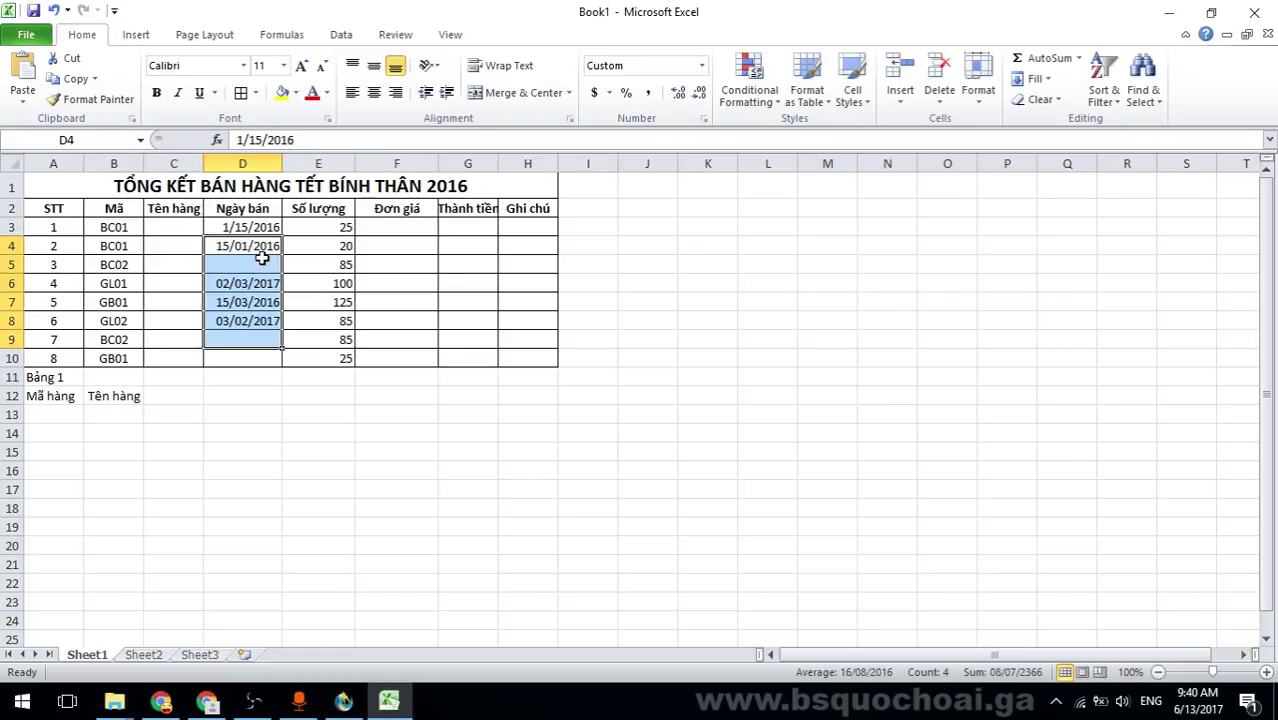
Inspect the stored dates in D3, D5, D6 and D8 to compare their formats.
left_click(266, 230)
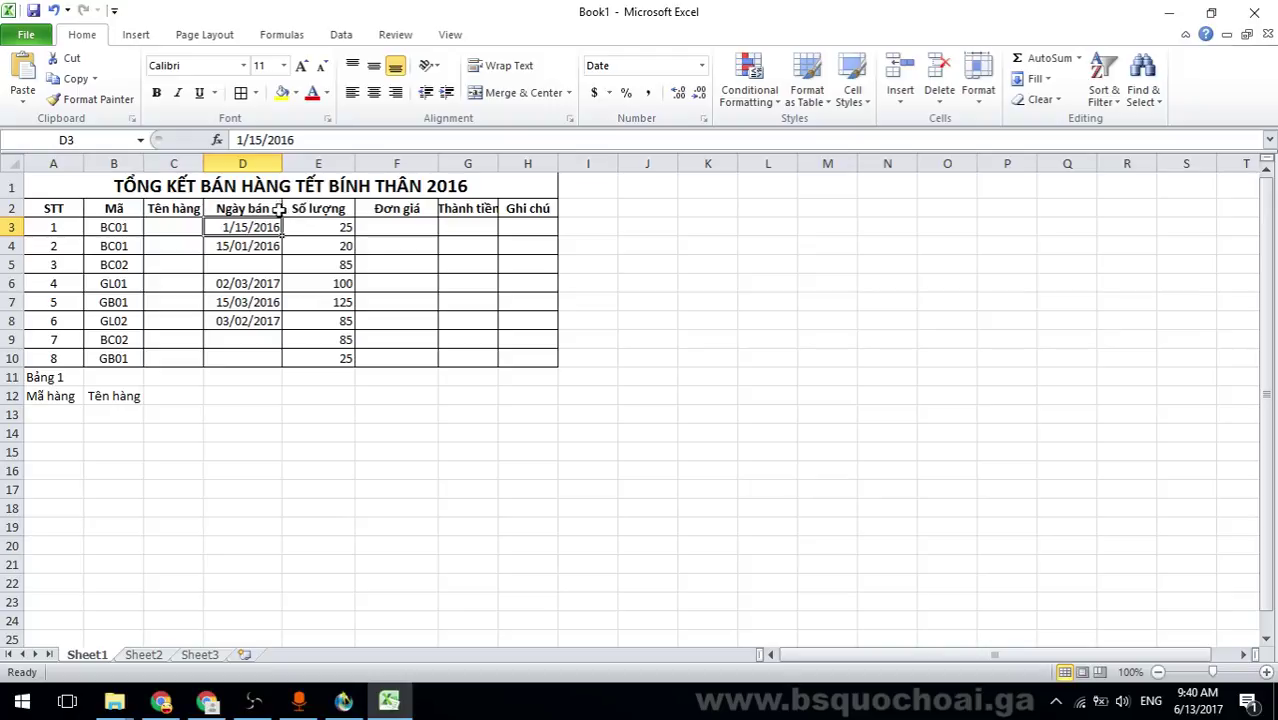
left_click(252, 268)
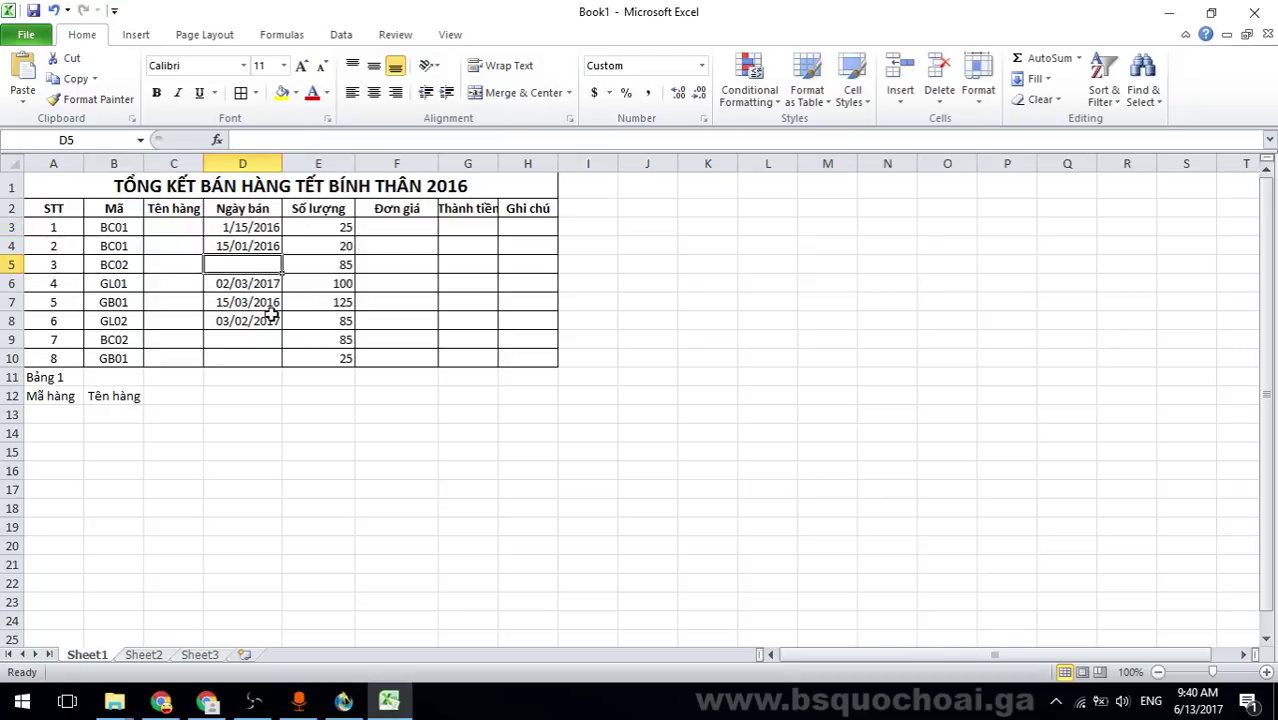
left_click(258, 304)
left_click(258, 316)
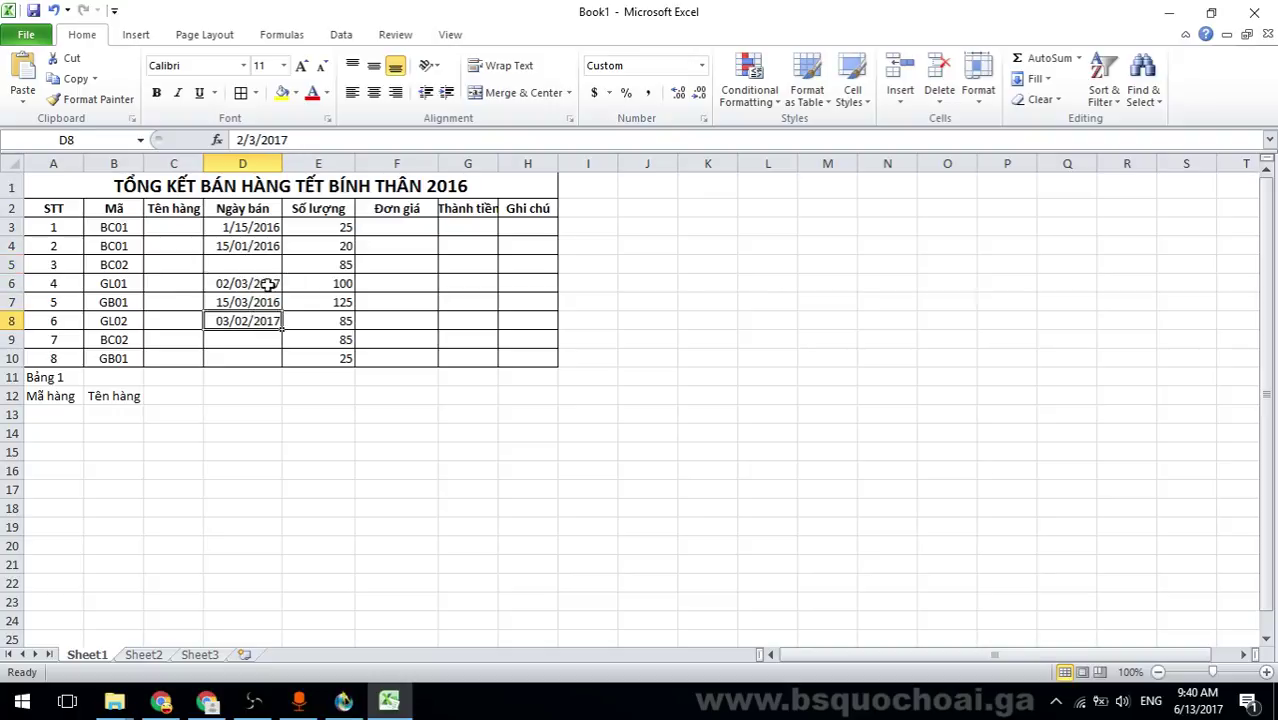
left_click(270, 300)
left_click(270, 318)
left_click(272, 284)
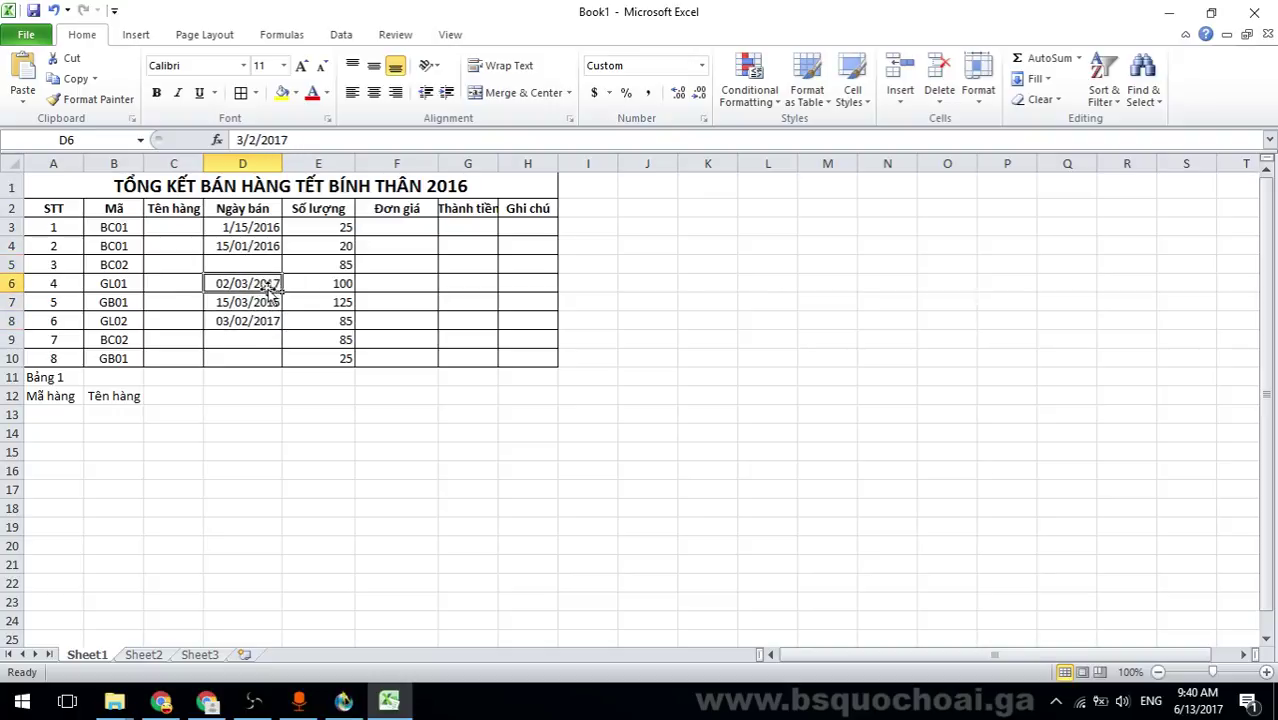
left_click(250, 300)
left_click(256, 316)
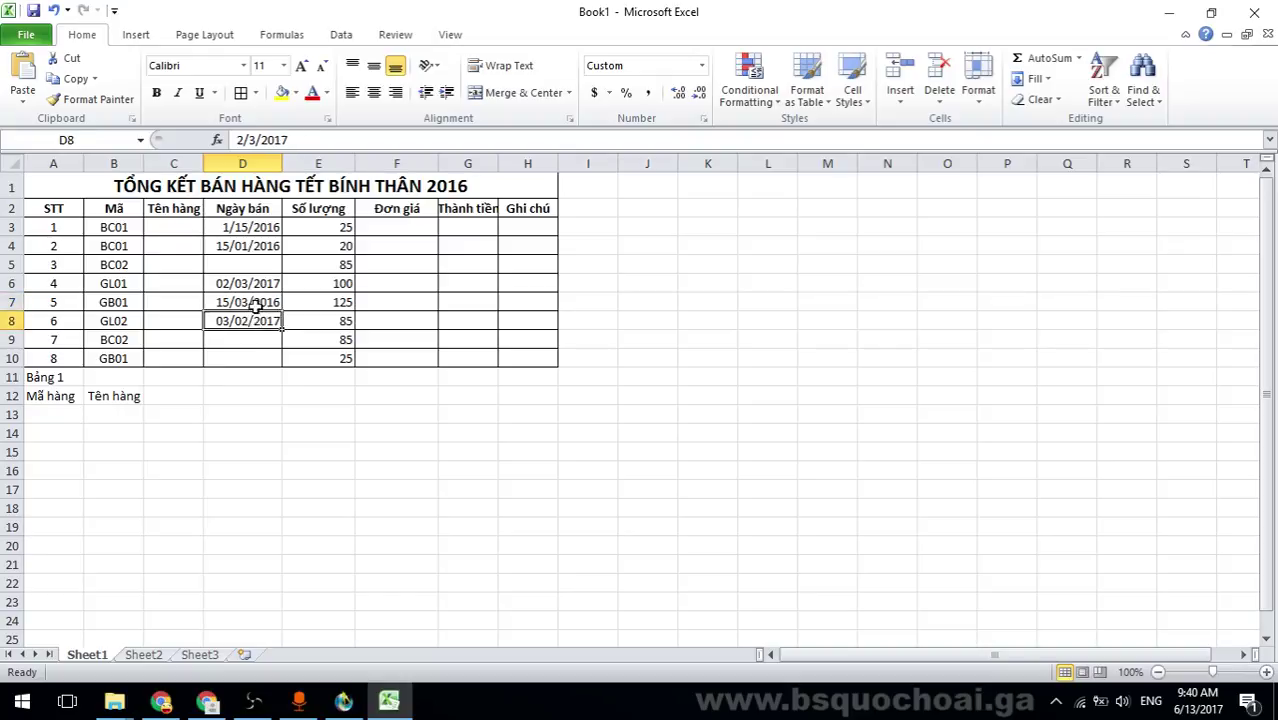
Pick D6 as the source and copy its dd/mm/yyyy format with Format Painter.
left_click(258, 302)
left_click(258, 284)
left_click(258, 302)
left_click(256, 286)
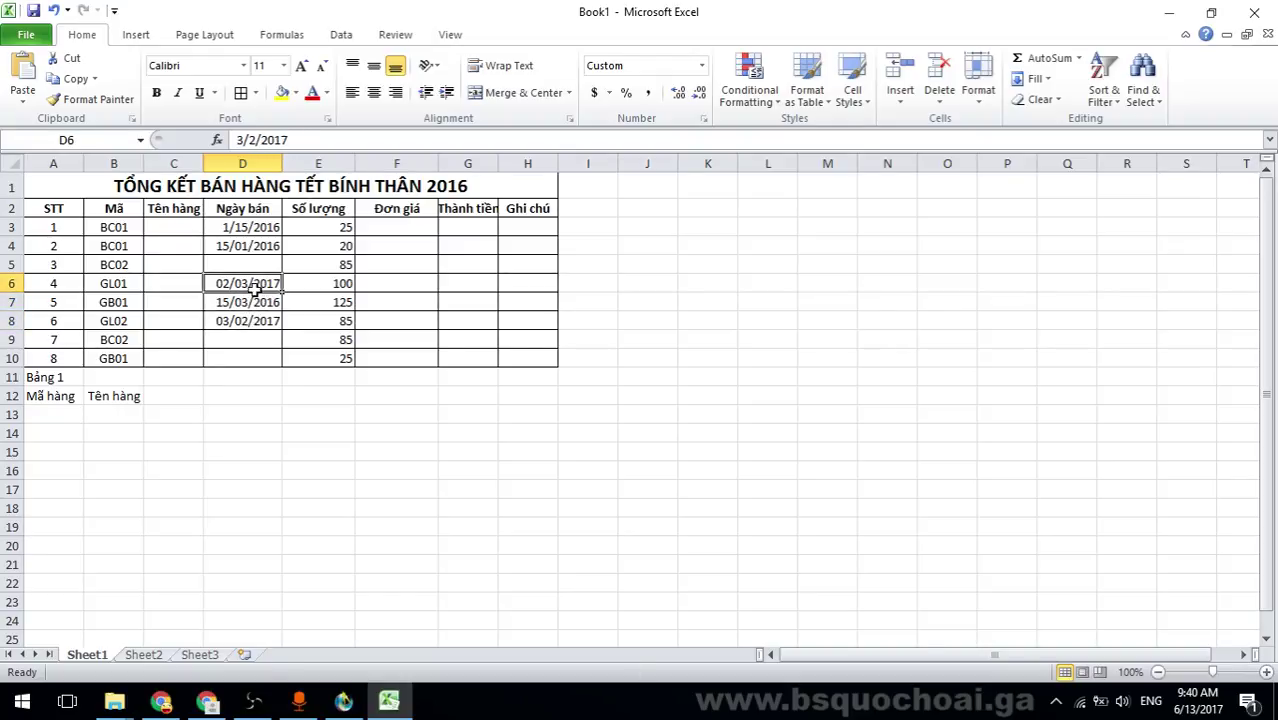
left_click(84, 101)
left_click(258, 302)
left_click(258, 284)
left_click(84, 104)
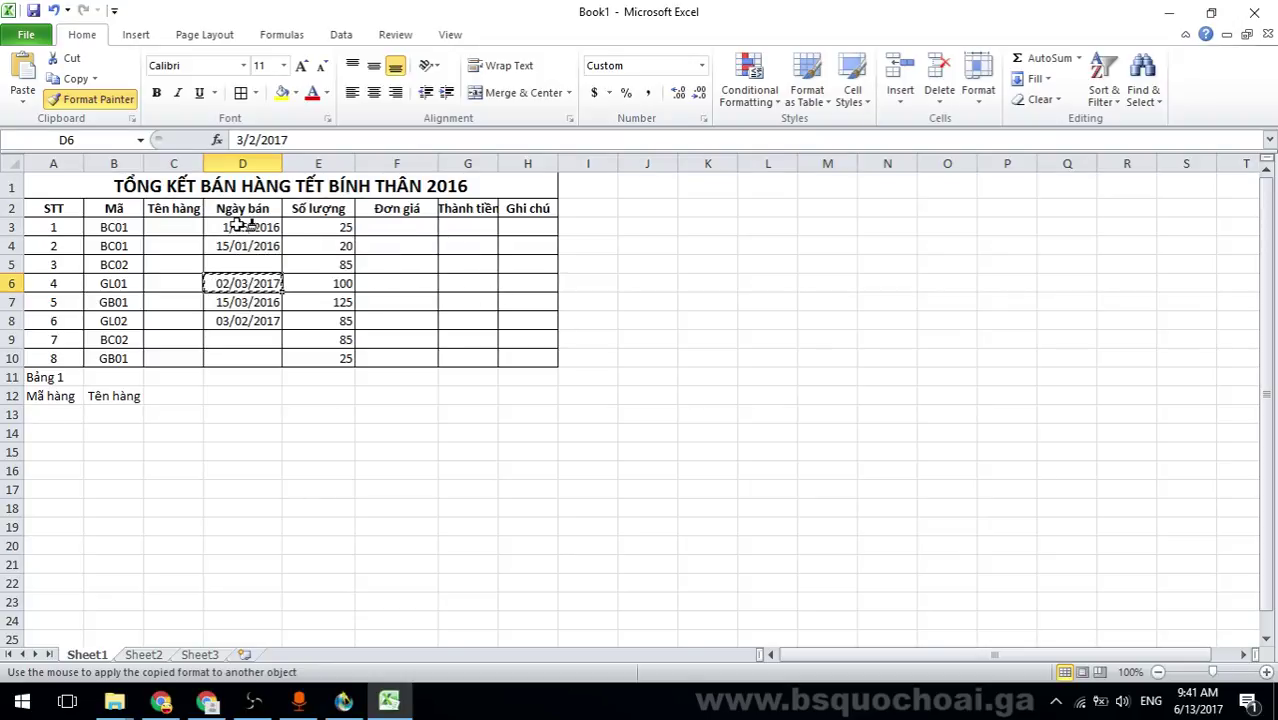
Paint D6's dd/mm/yyyy format onto D3:D10 and verify the dates, e.g. 15/01/2016.
left_click_drag(243, 227, 240, 354)
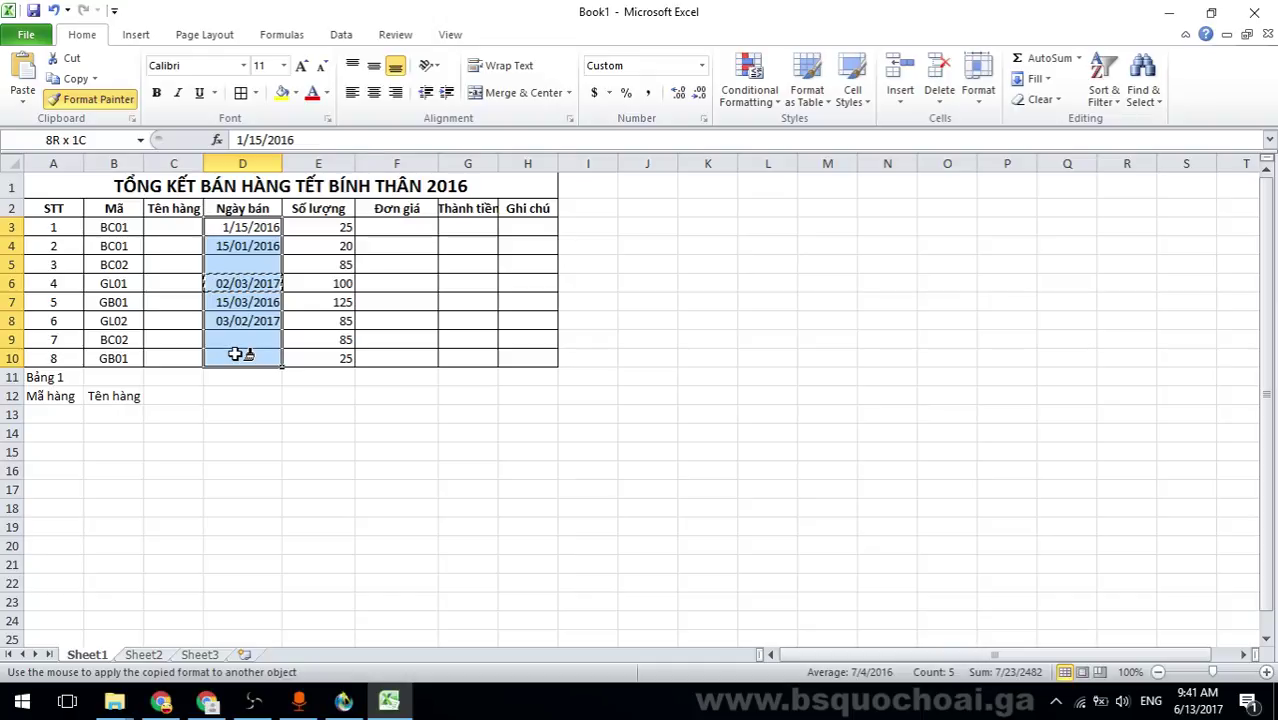
left_click_drag(235, 354, 235, 354)
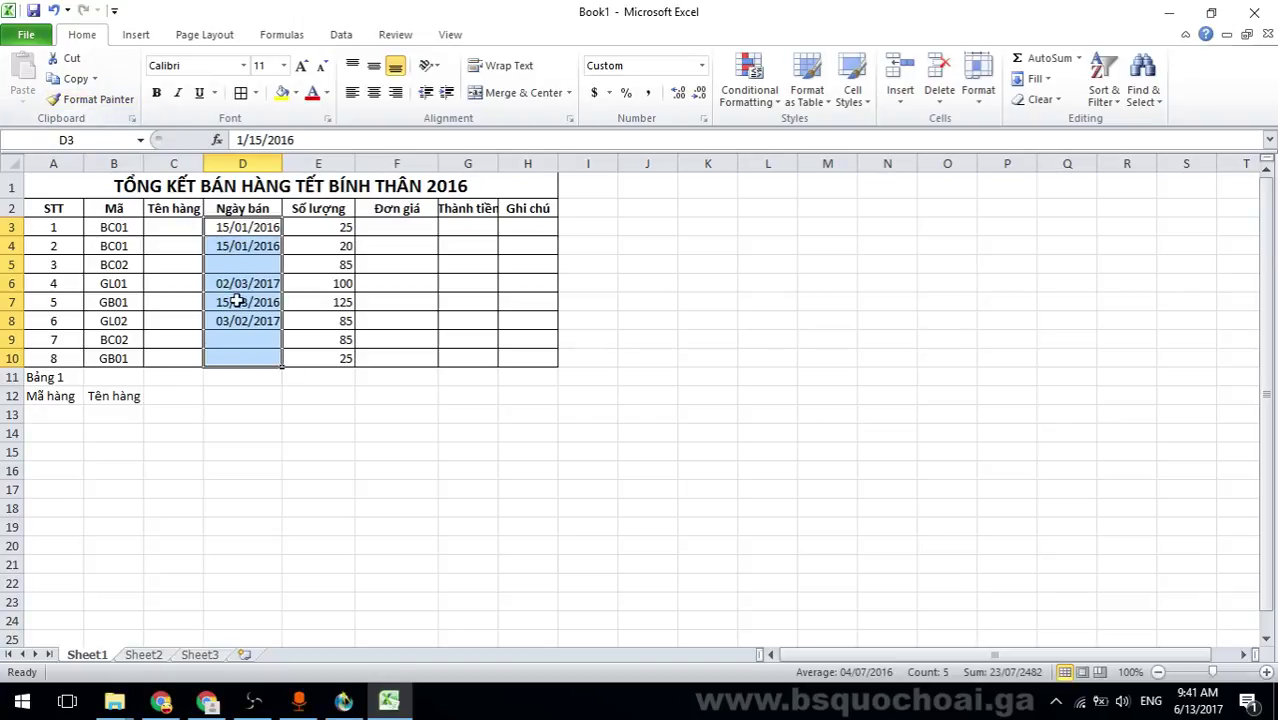
left_click(240, 288)
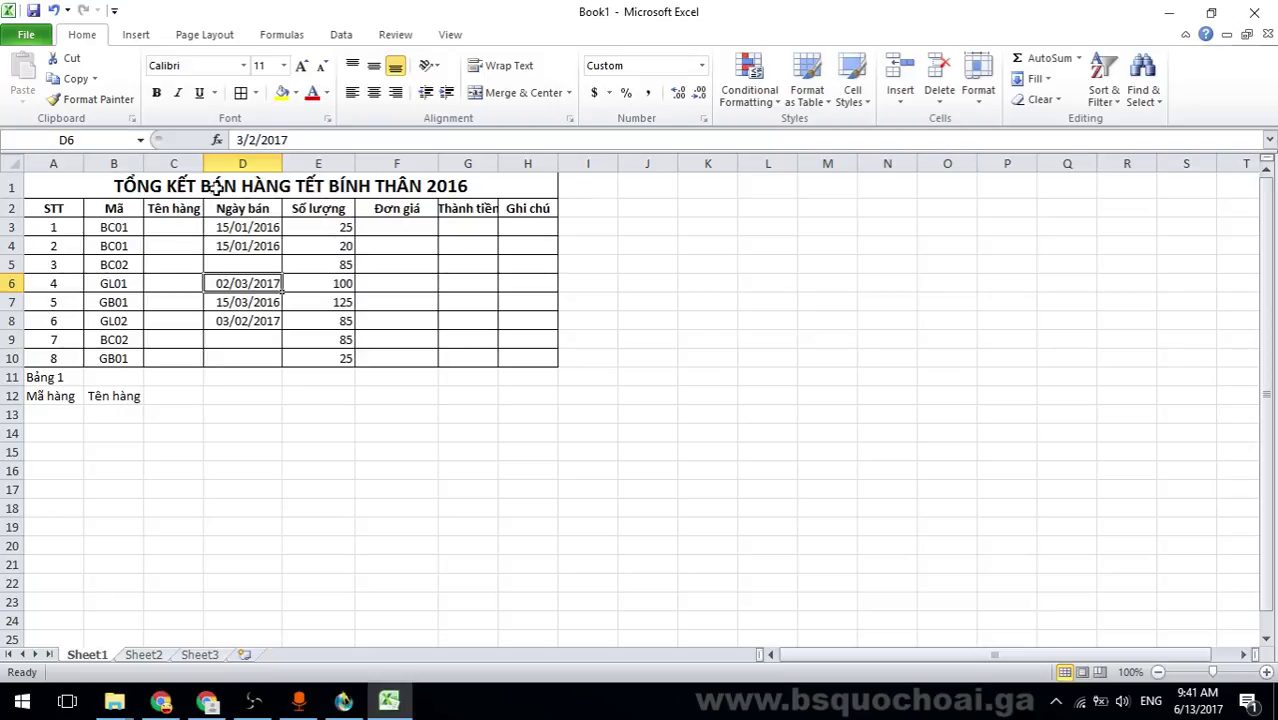
left_click_drag(230, 228, 234, 350)
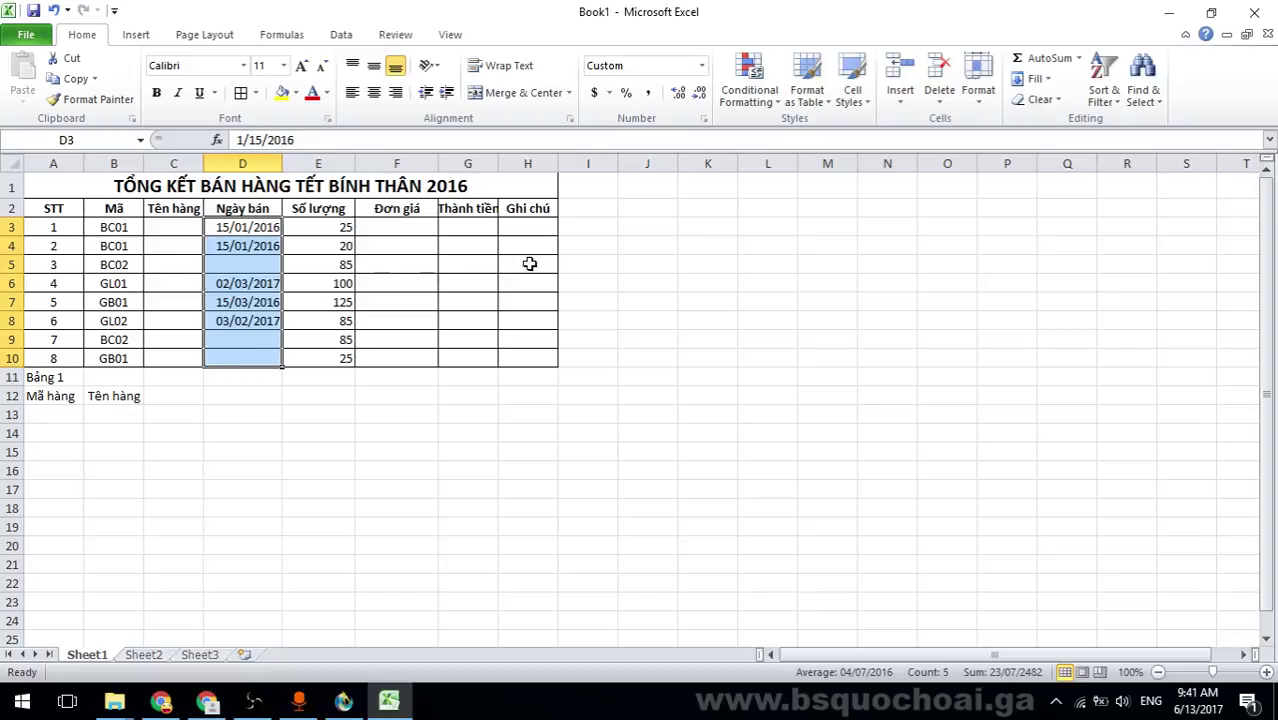
left_click(648, 258)
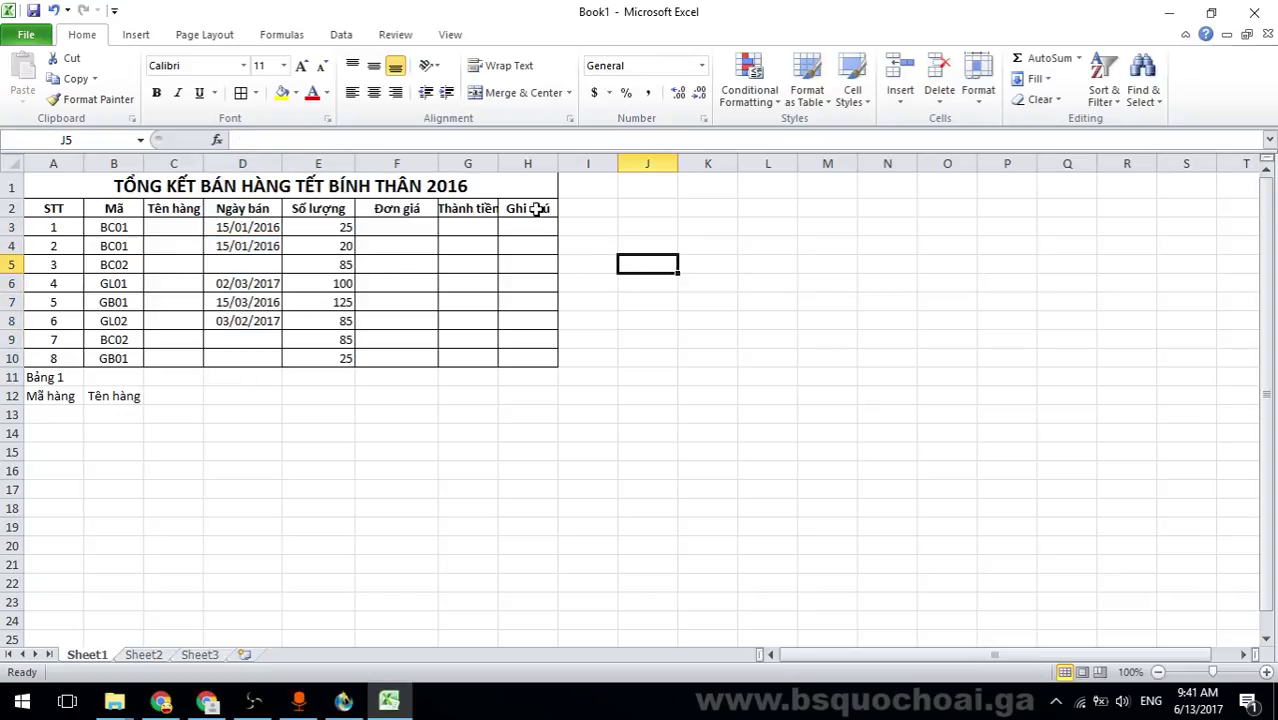
left_click_drag(250, 230, 248, 350)
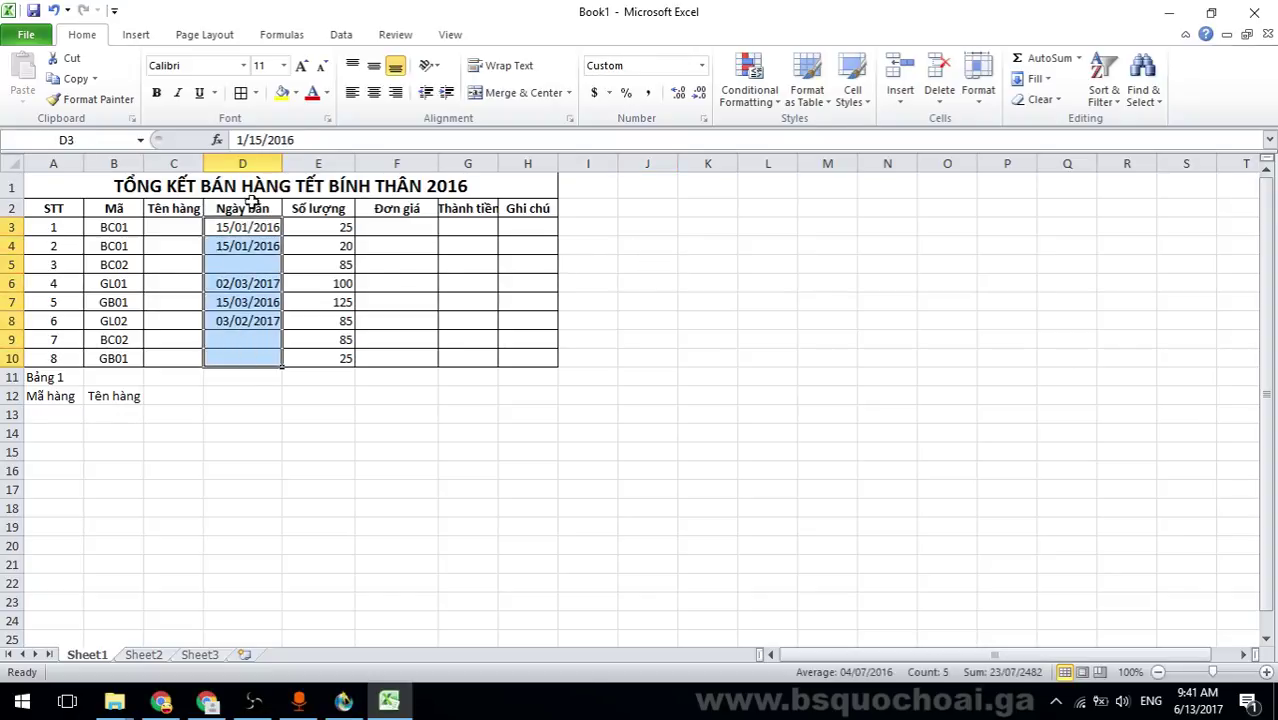
left_click(244, 284)
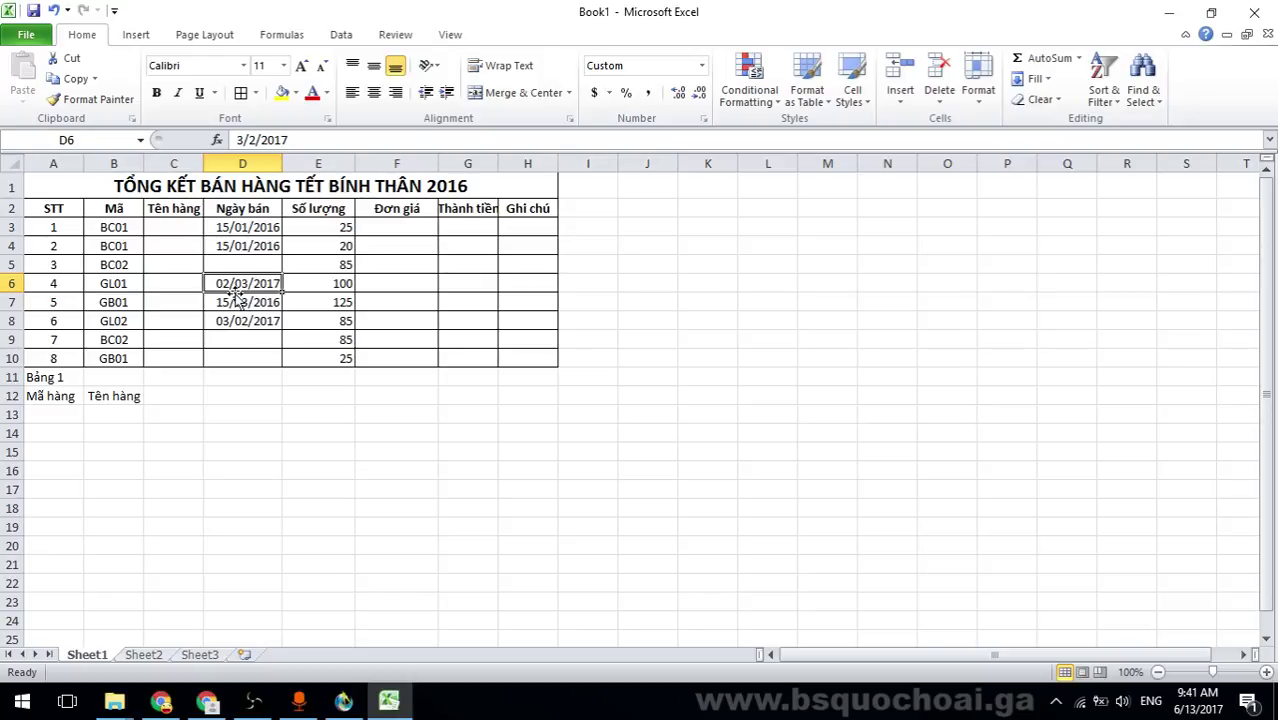
Clear D4:D10 and enter 18/01/2016 as sale 2's date in D4.
left_click_drag(241, 243, 231, 355)
key("Delete")
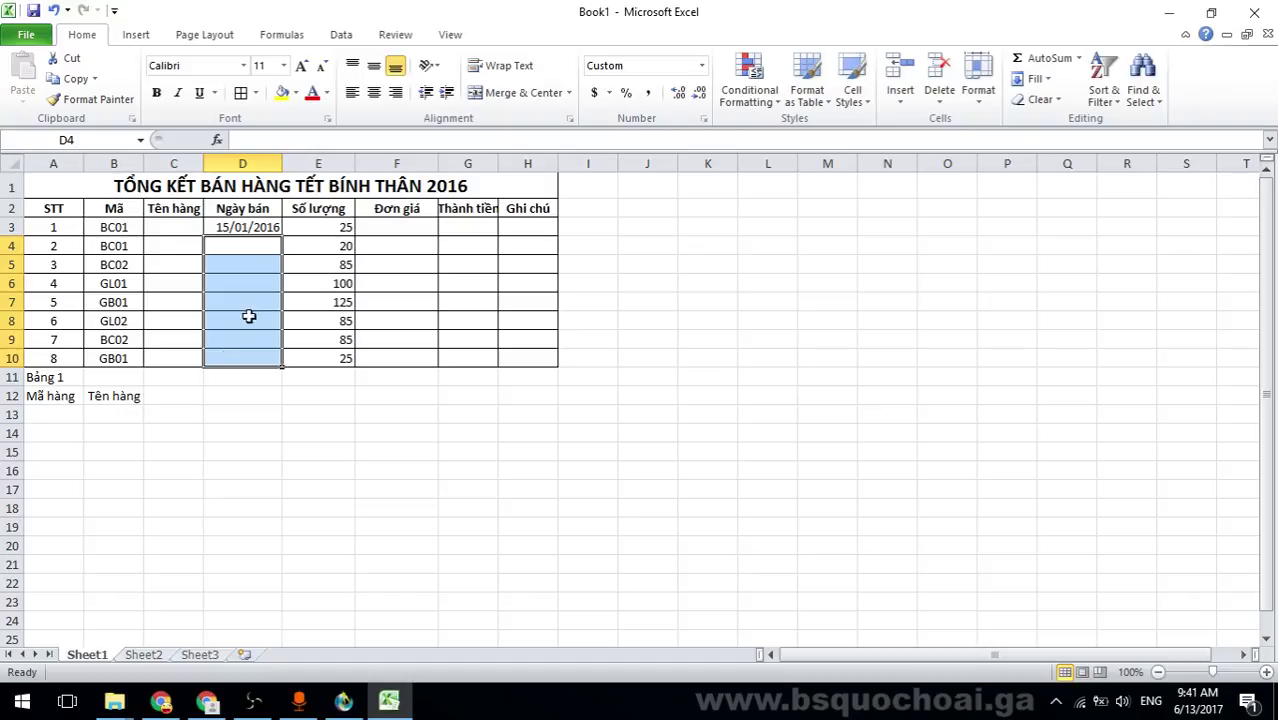
key("Down")
key("Down")
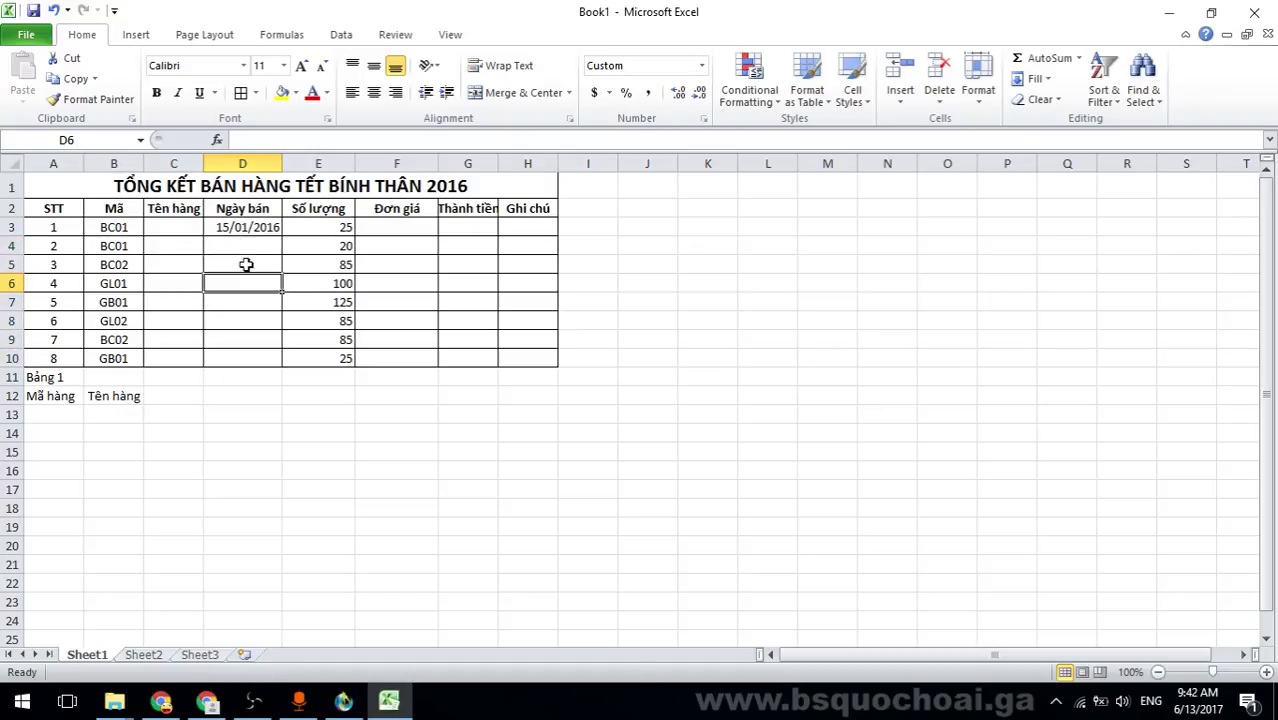
left_click(249, 245)
key("alt+Tab")
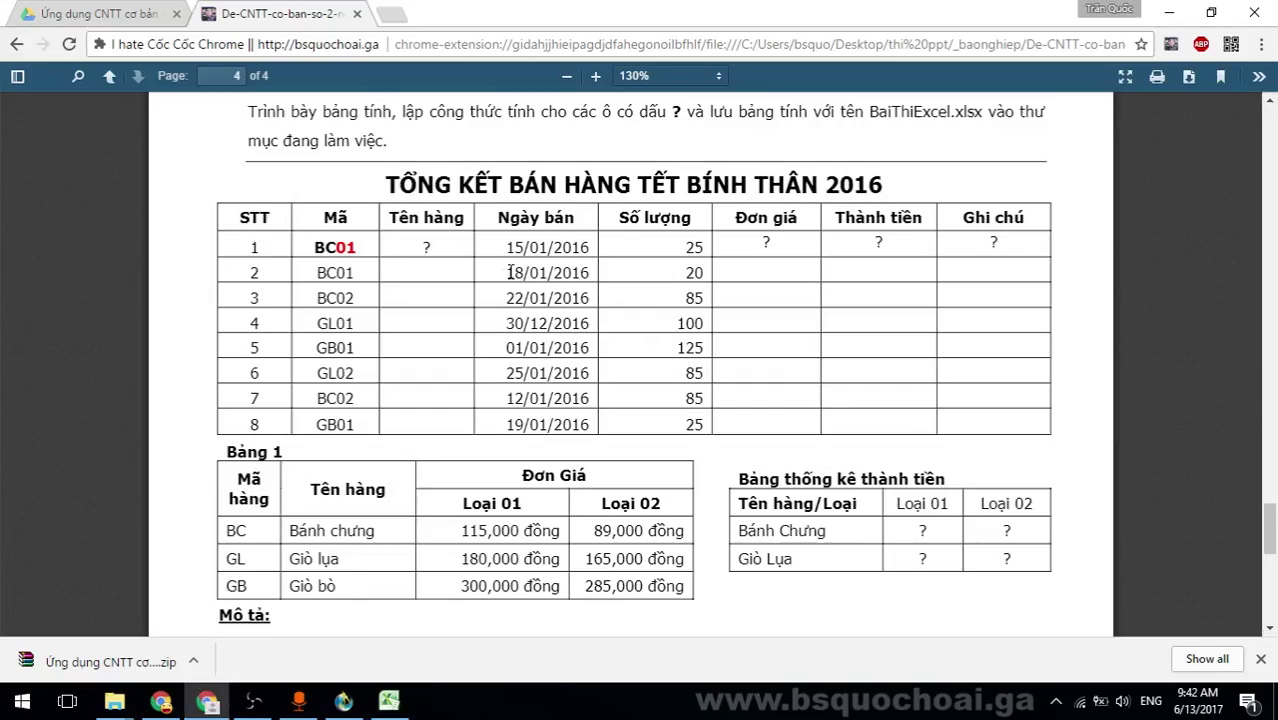
left_click_drag(510, 274, 589, 273)
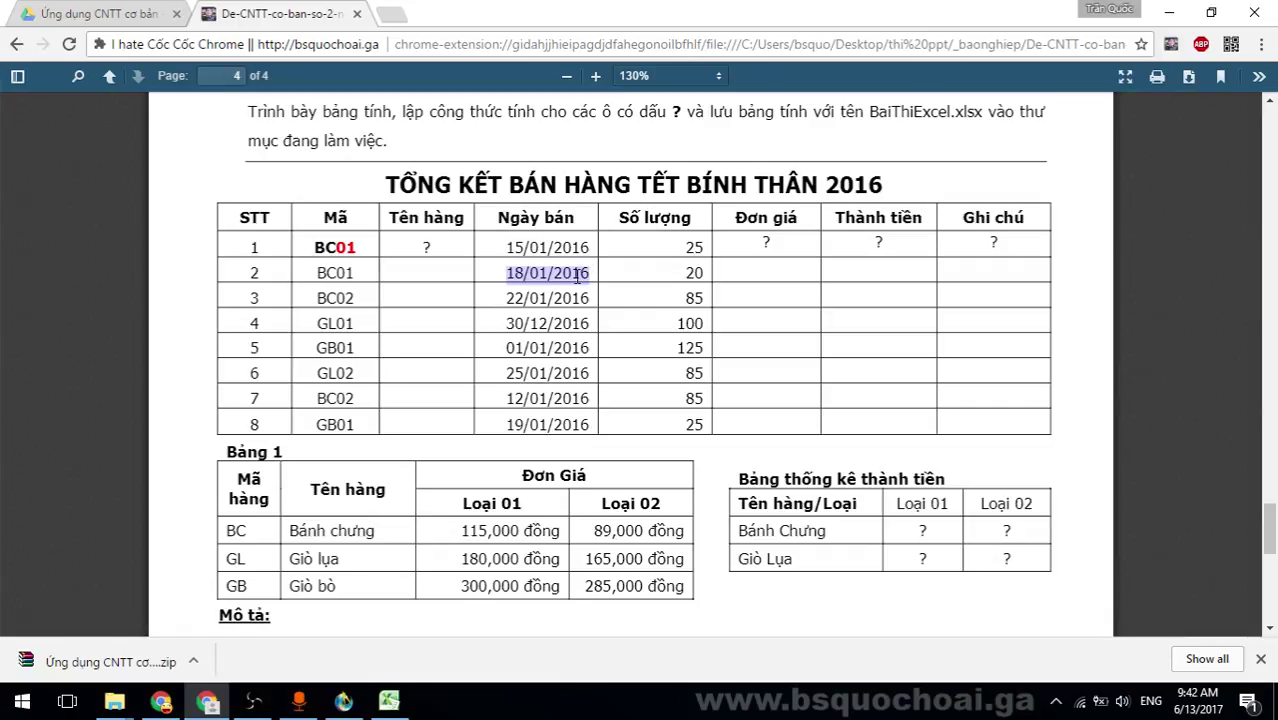
key("alt+Tab")
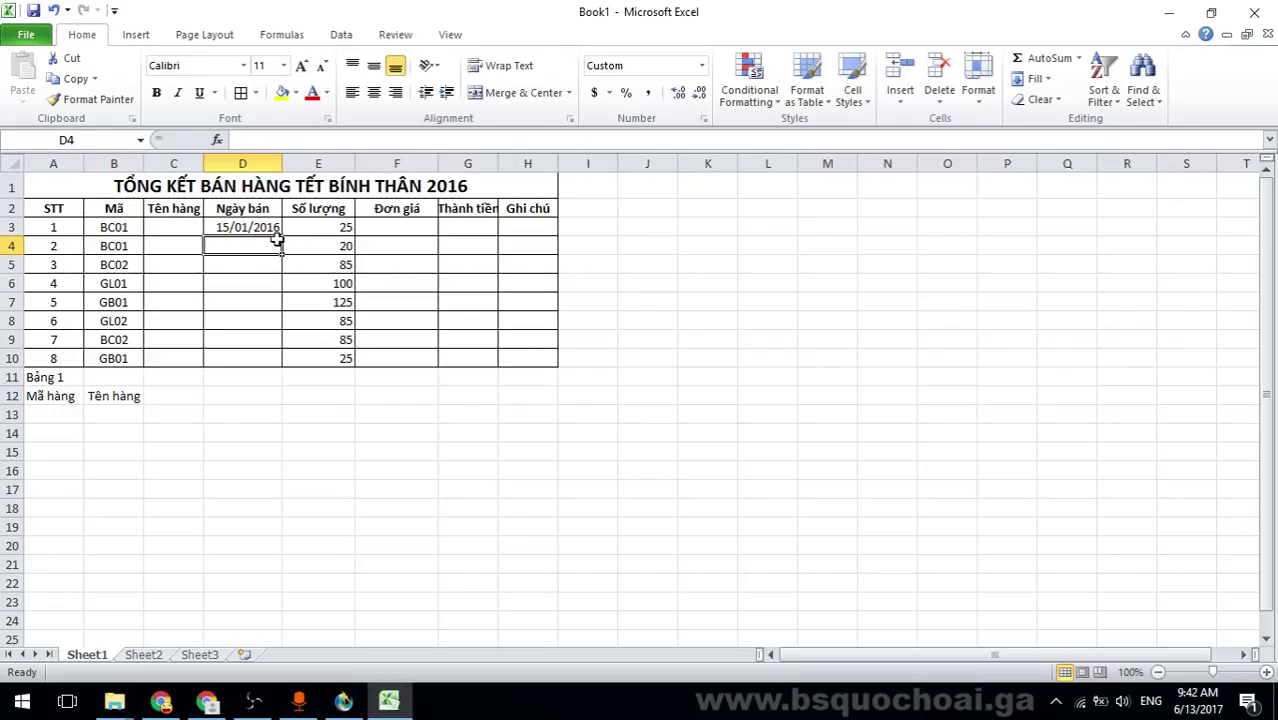
type("18/01")
type("/2")
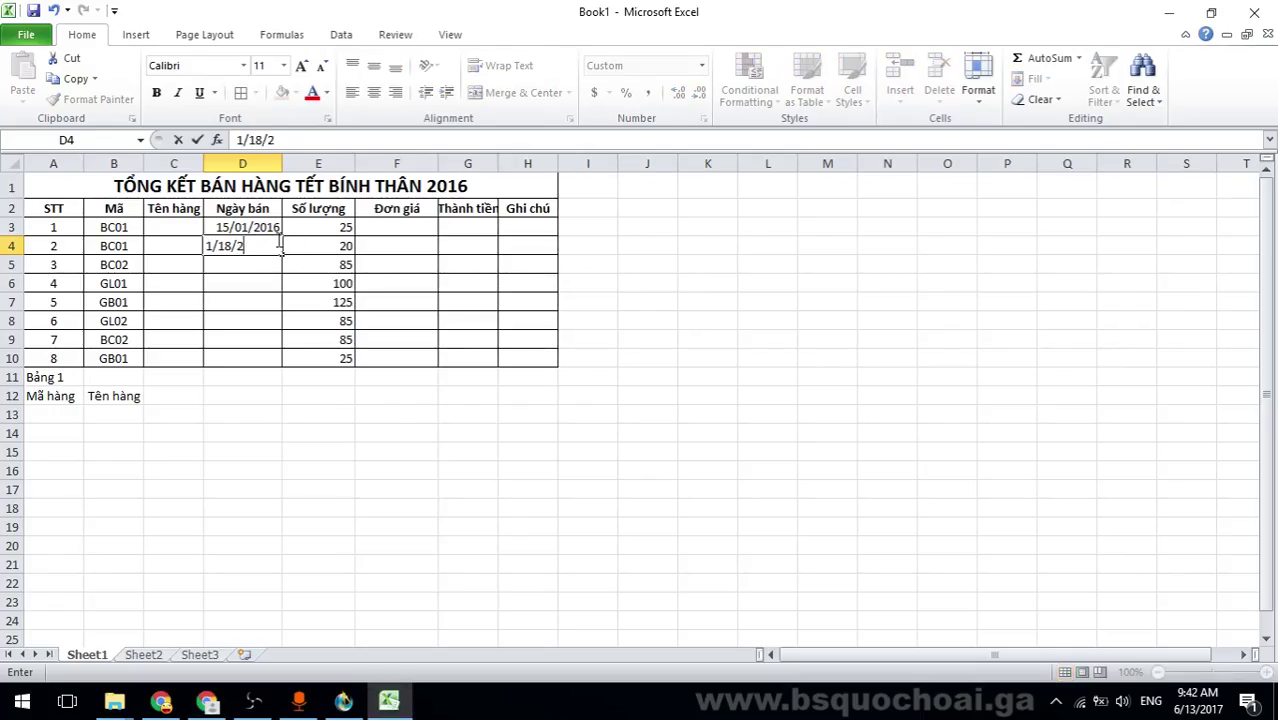
type("016")
key("Return")
Enter sale 3's date 22/01/2016 and sale 4's date 30/12/2016.
key("alt+Tab")
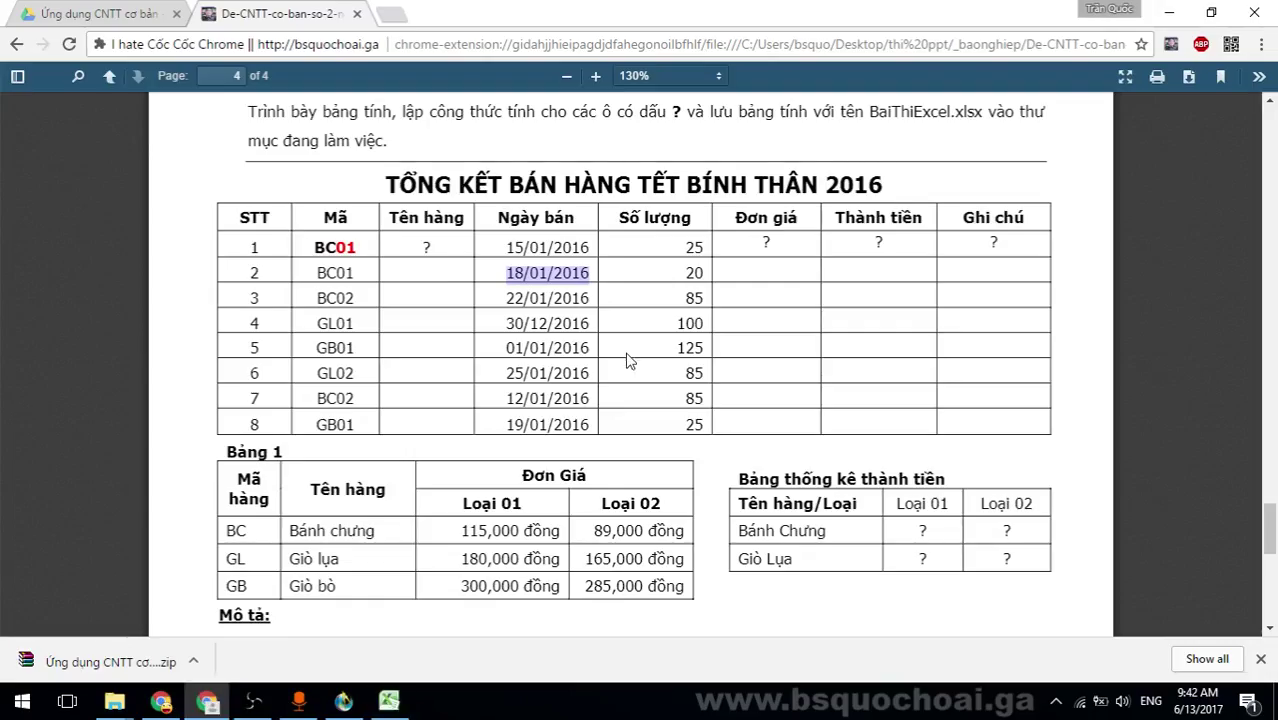
key("alt+Tab")
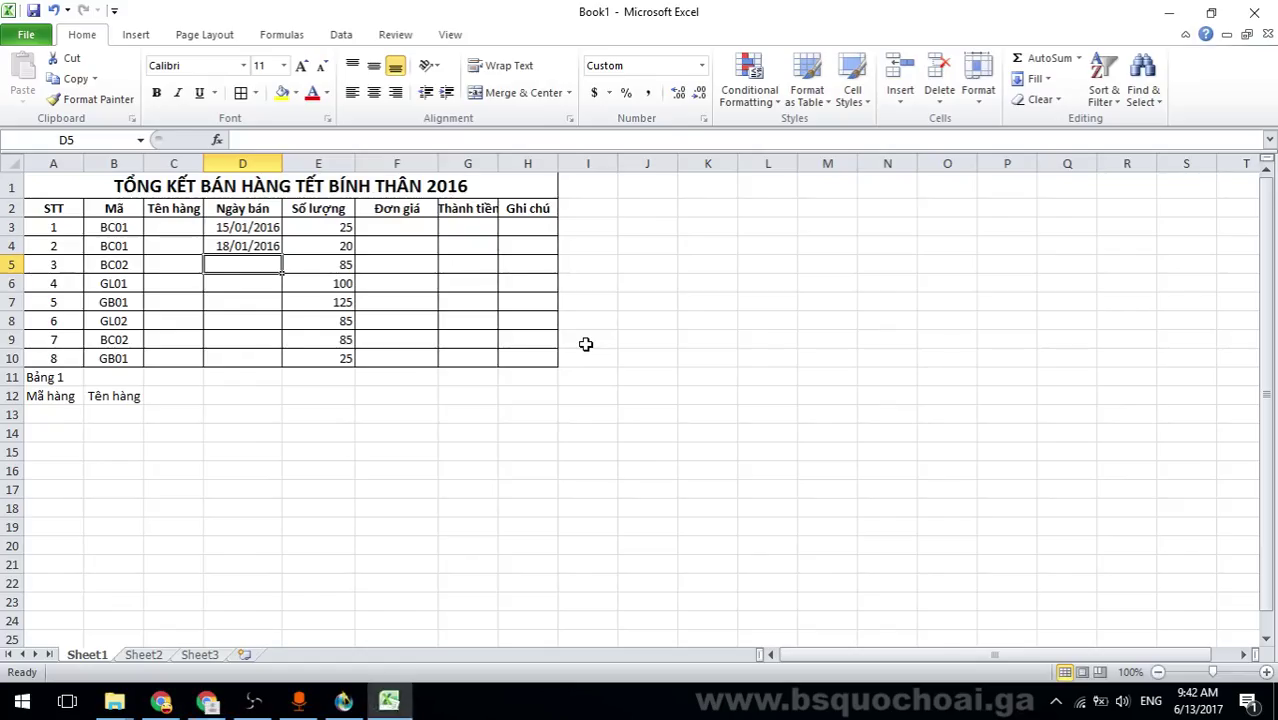
type("1/22/16")
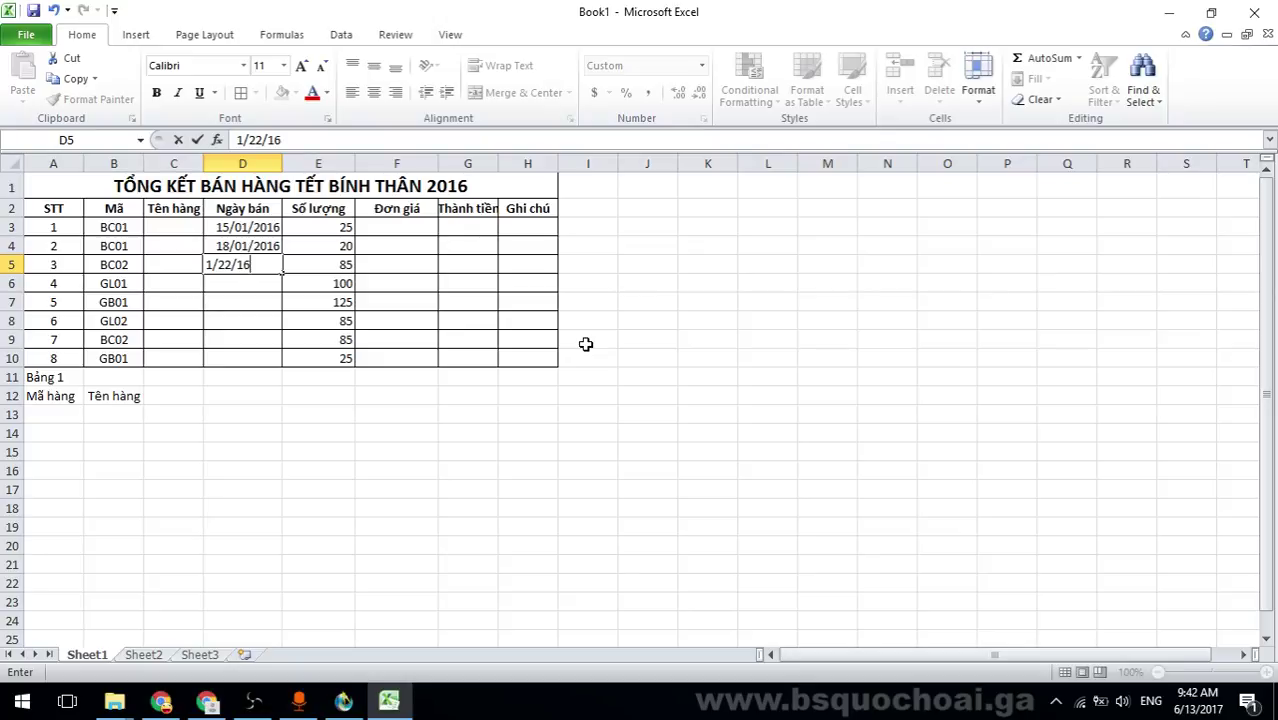
key("Return")
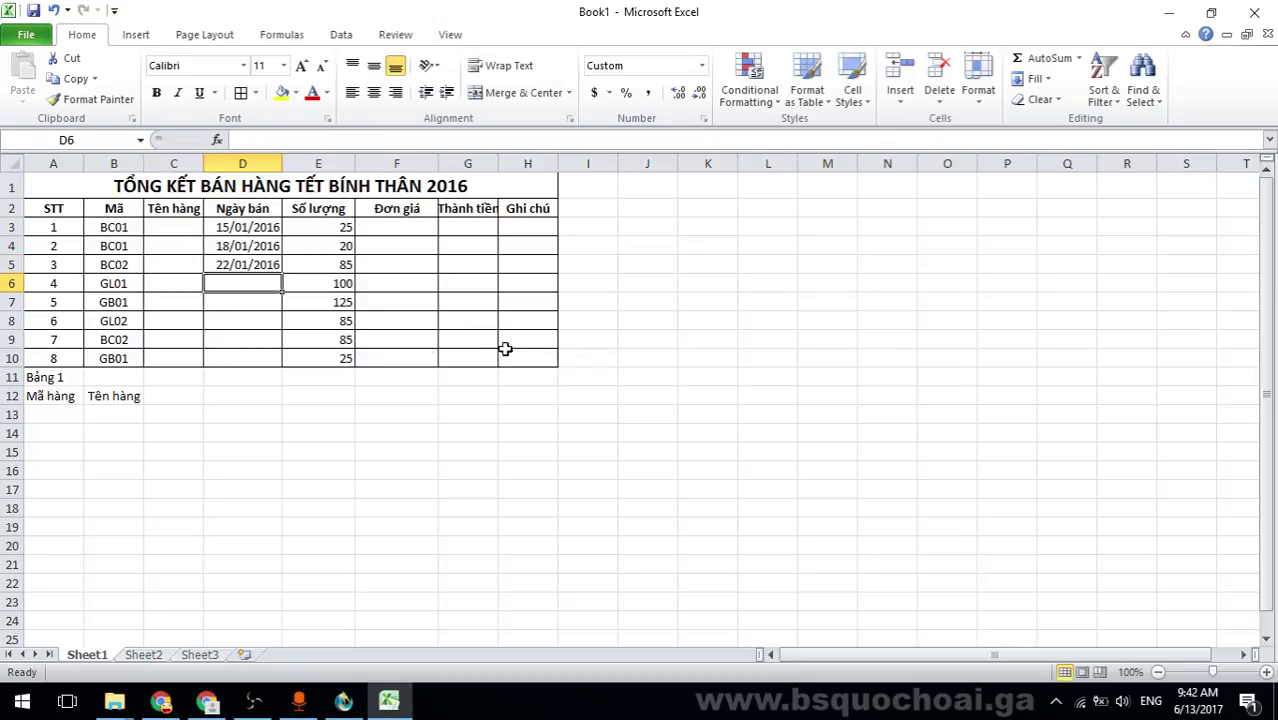
key("alt+Tab")
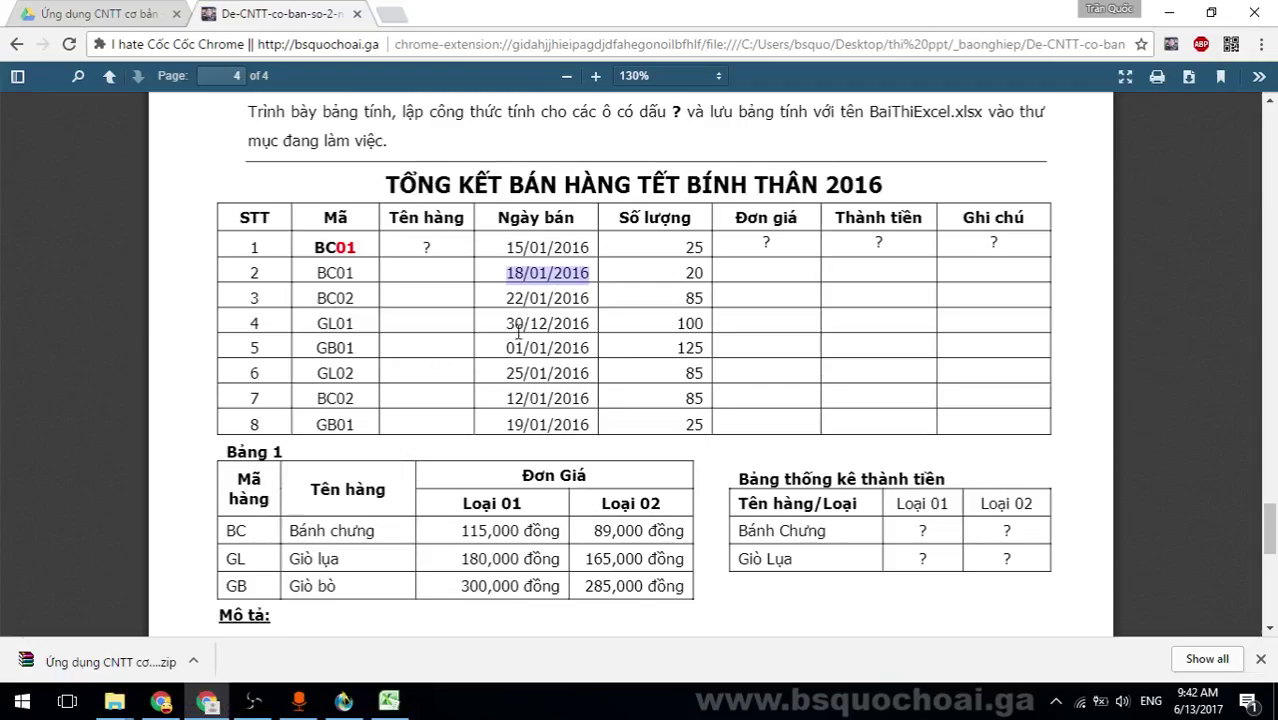
left_click_drag(507, 323, 556, 327)
left_click(570, 330)
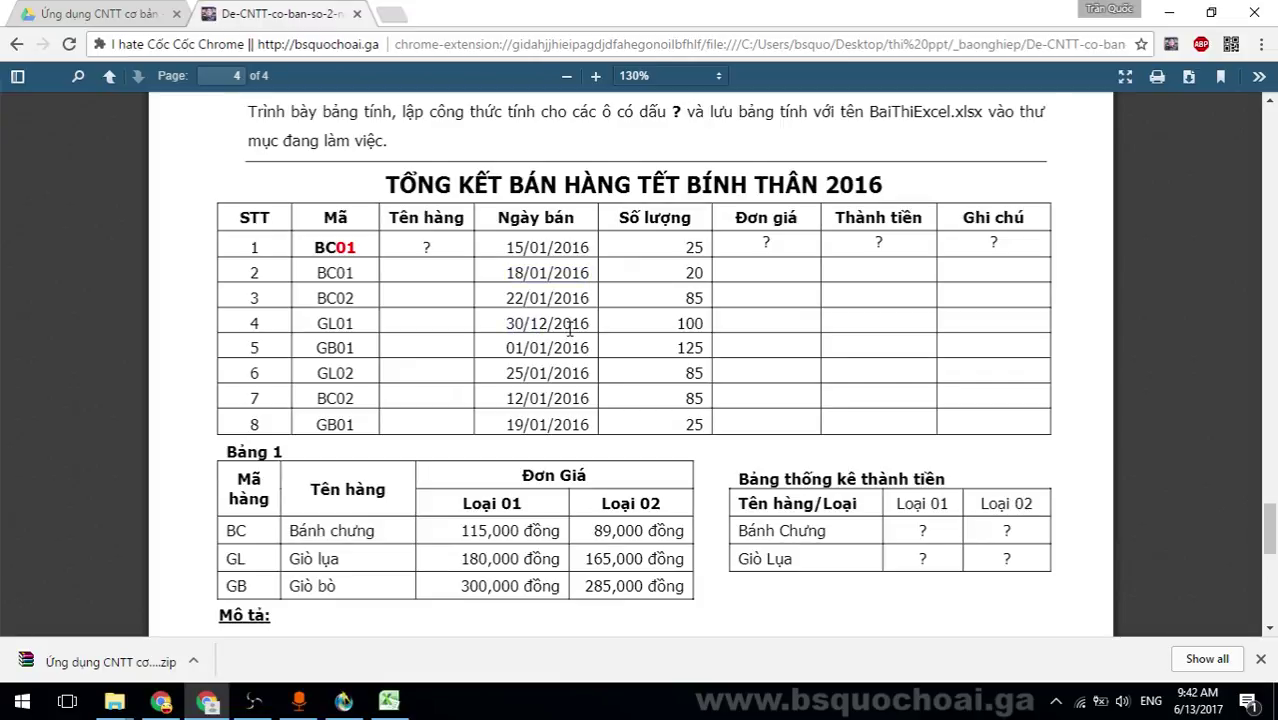
key("alt+Tab")
type("12/")
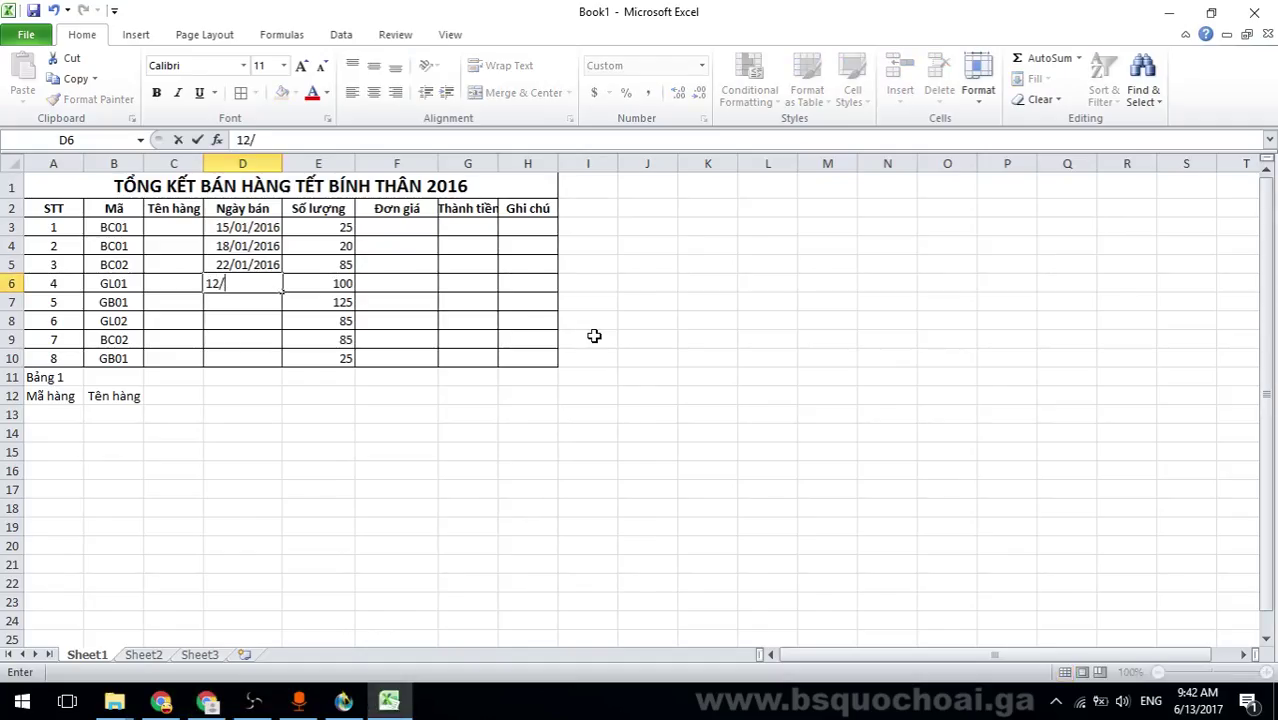
type("30/16")
key("Return")
Verify the stored dates in D3:D6, then enter 01/01/2016 in D7 for sale 5.
key("alt+Tab")
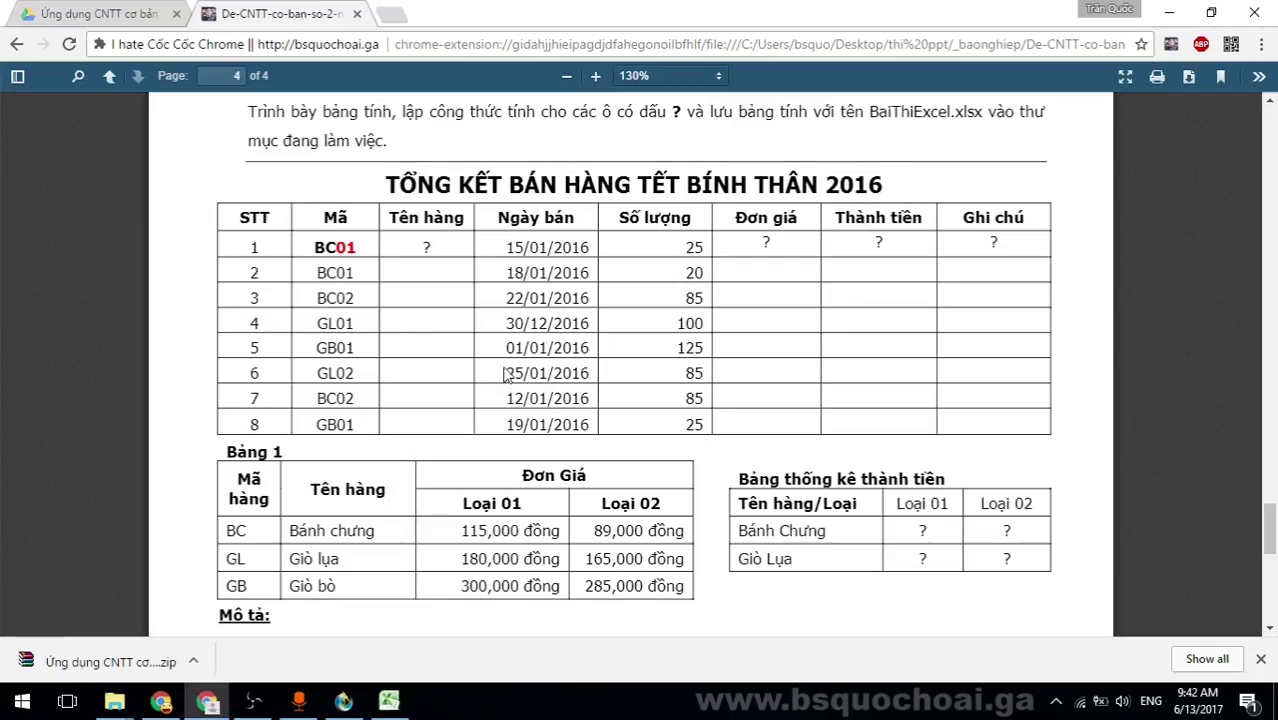
key("alt+Tab")
left_click(262, 282)
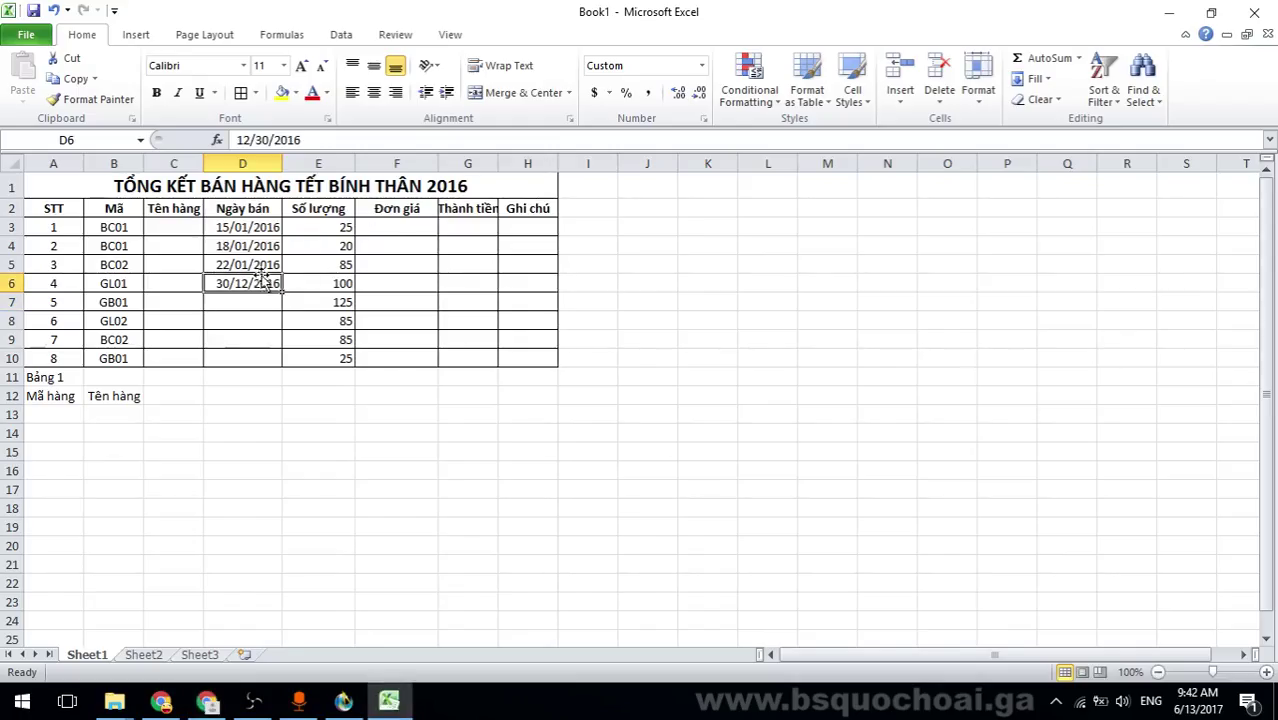
left_click(258, 246)
left_click(261, 226)
left_click(256, 245)
left_click(262, 264)
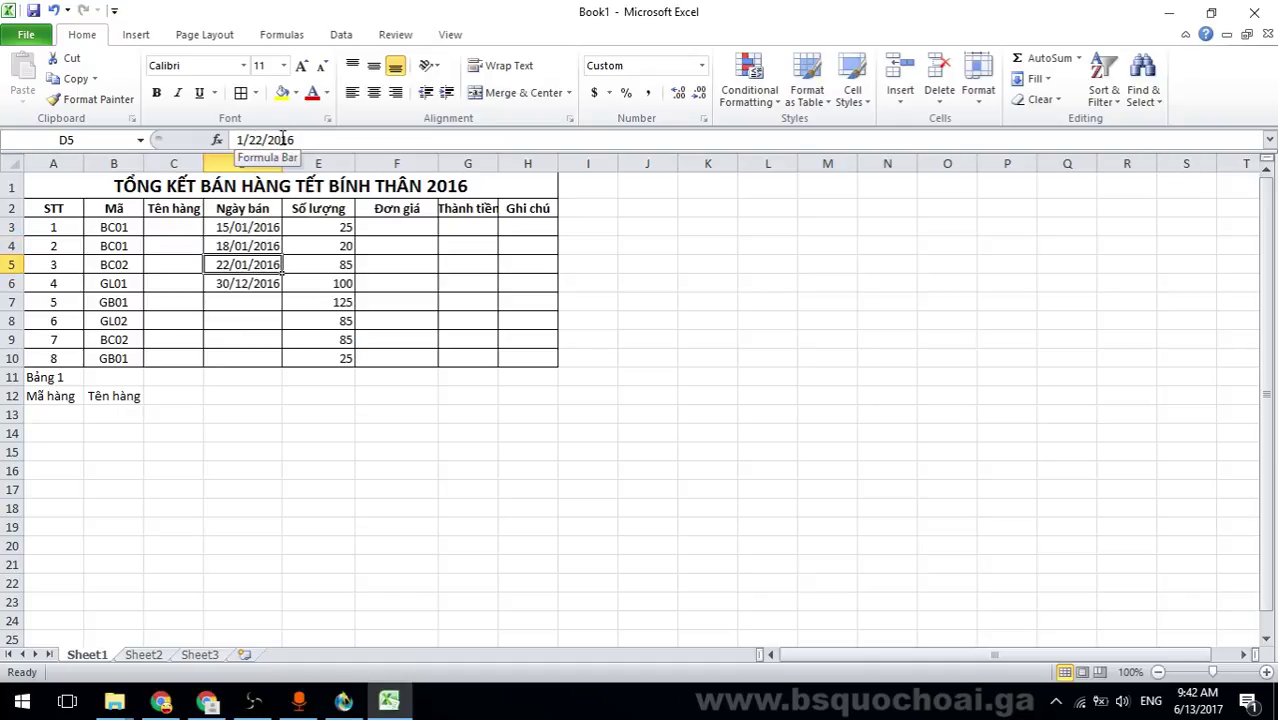
left_click(248, 300)
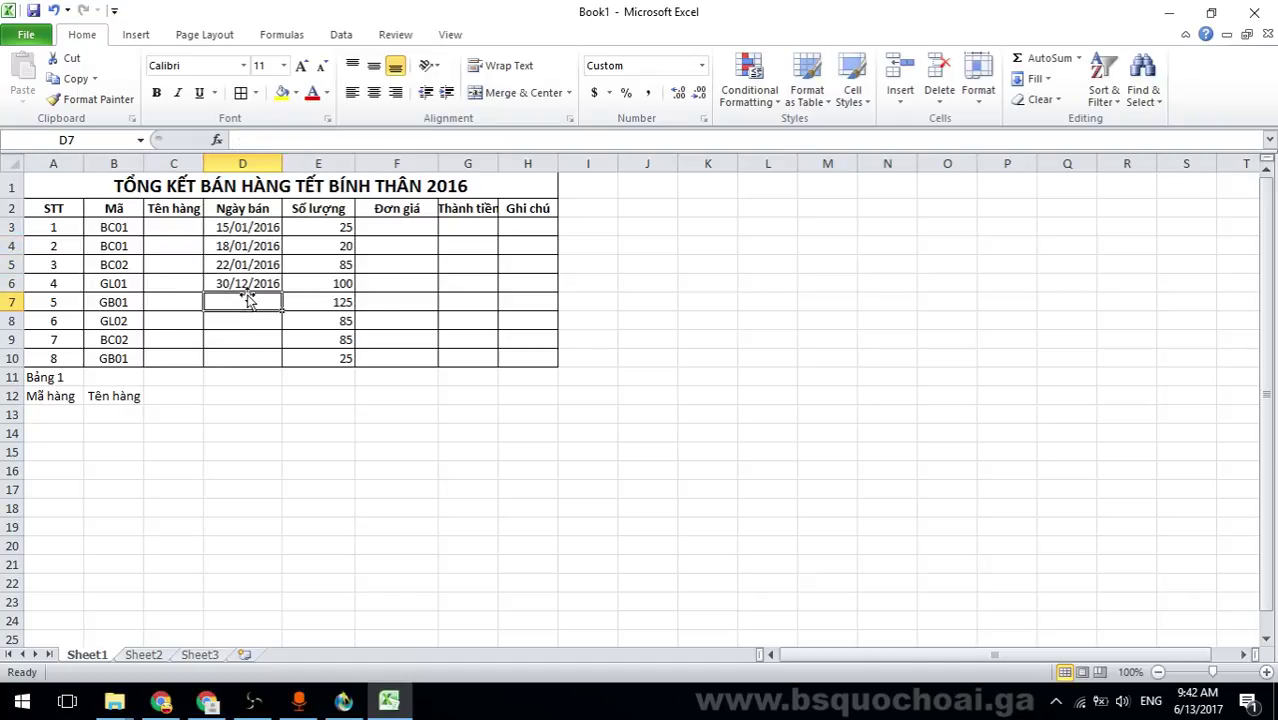
key("alt+Tab")
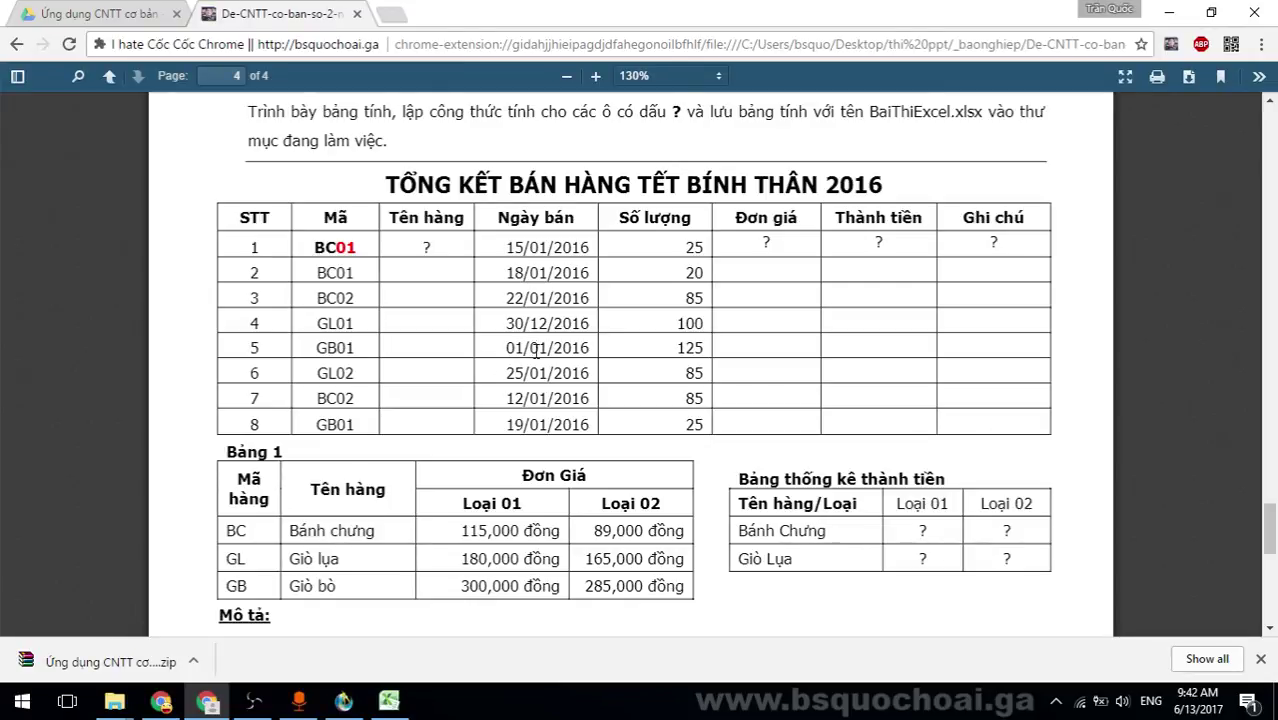
key("alt+Tab")
type("1/")
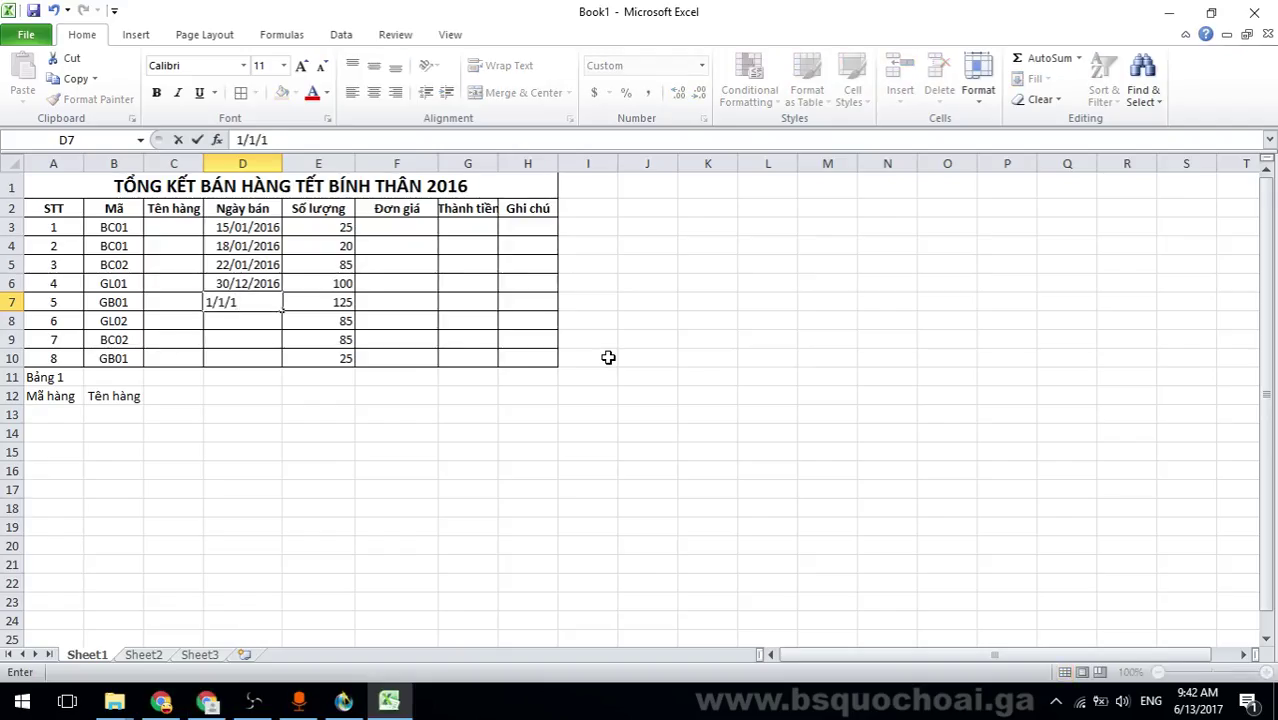
type("6")
key("Return")
Enter the remaining dates 25/01/2016, 12/01/2016 and 19/01/2016 in D8:D10.
key("alt+Tab")
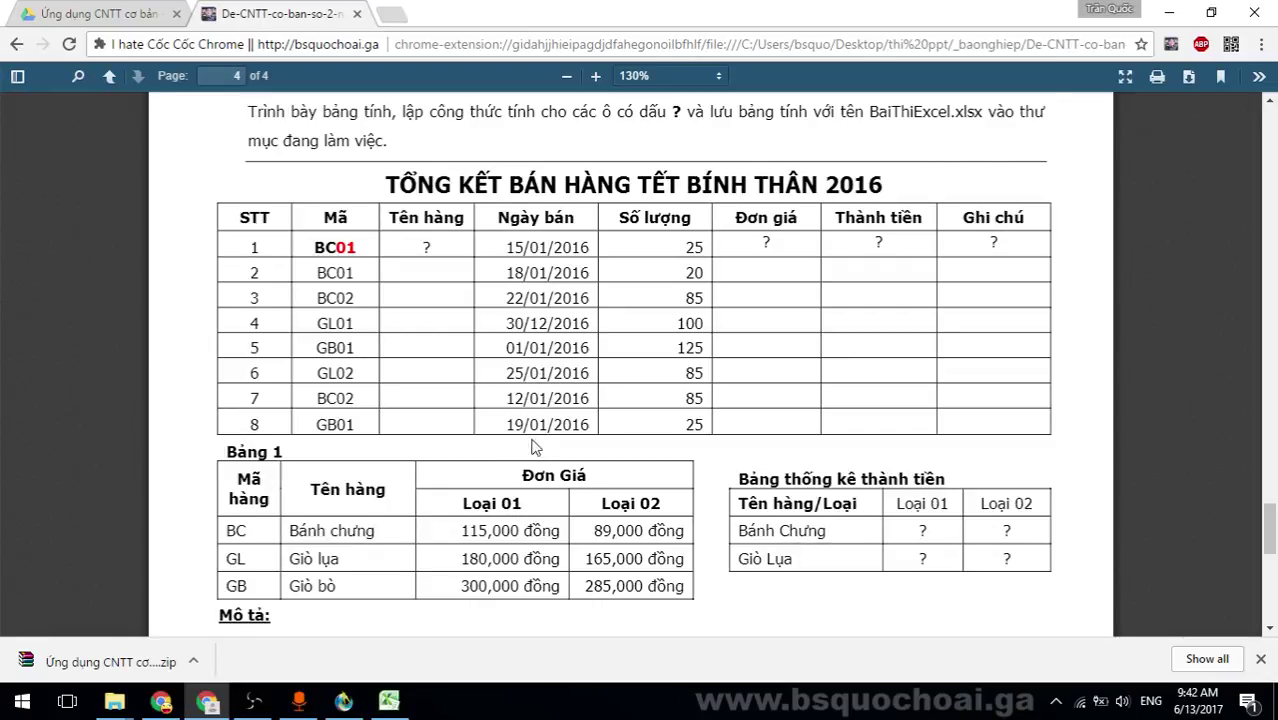
key("alt+Tab")
type("1")
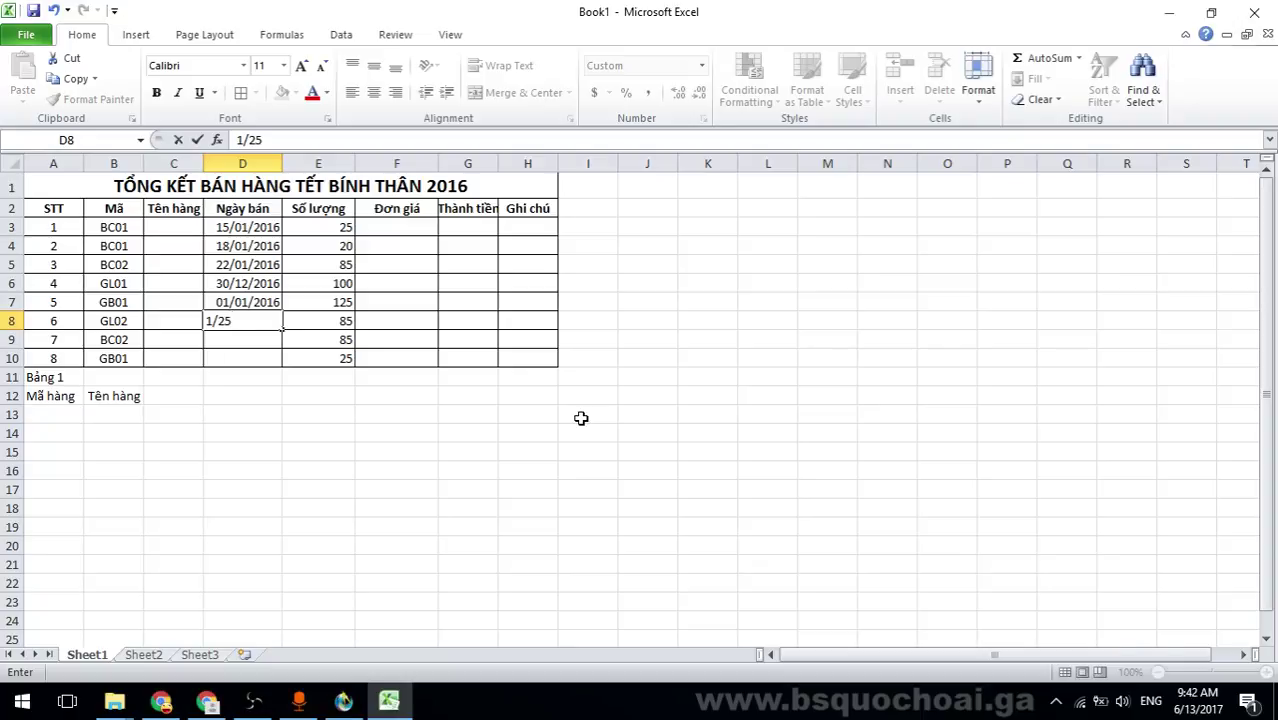
type("6")
key("Return")
key("alt+Tab")
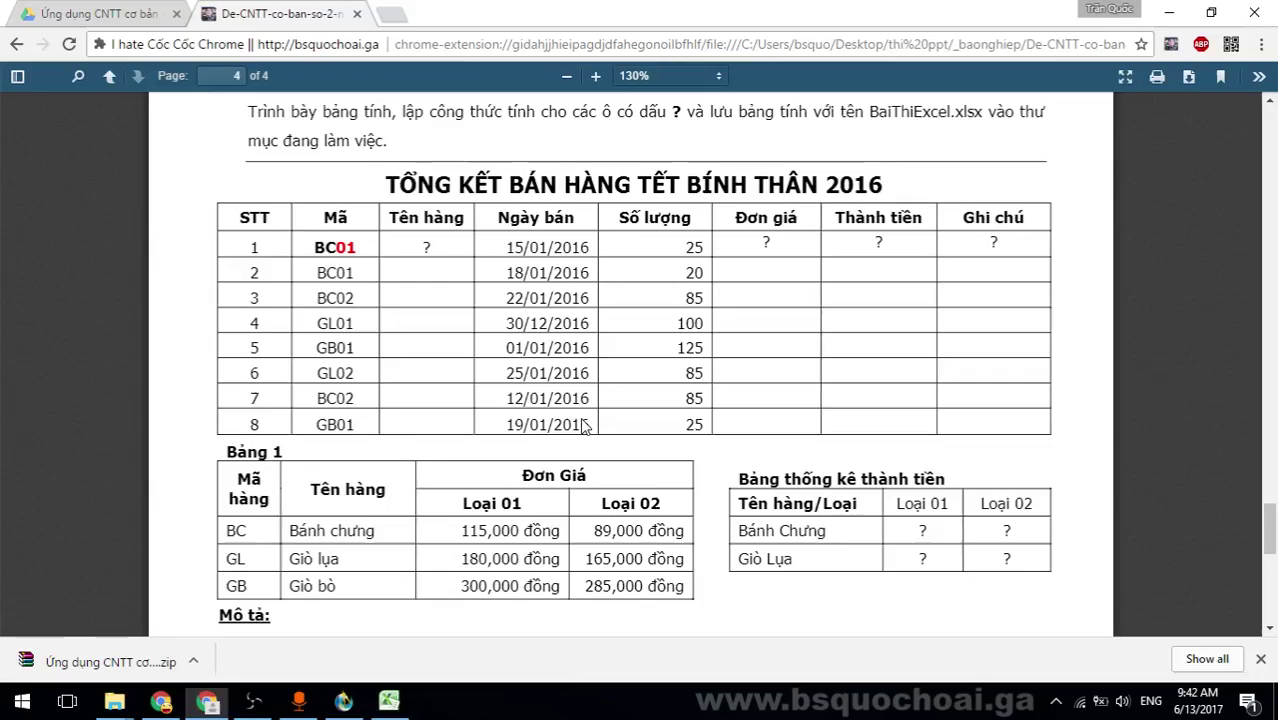
key("alt+Tab")
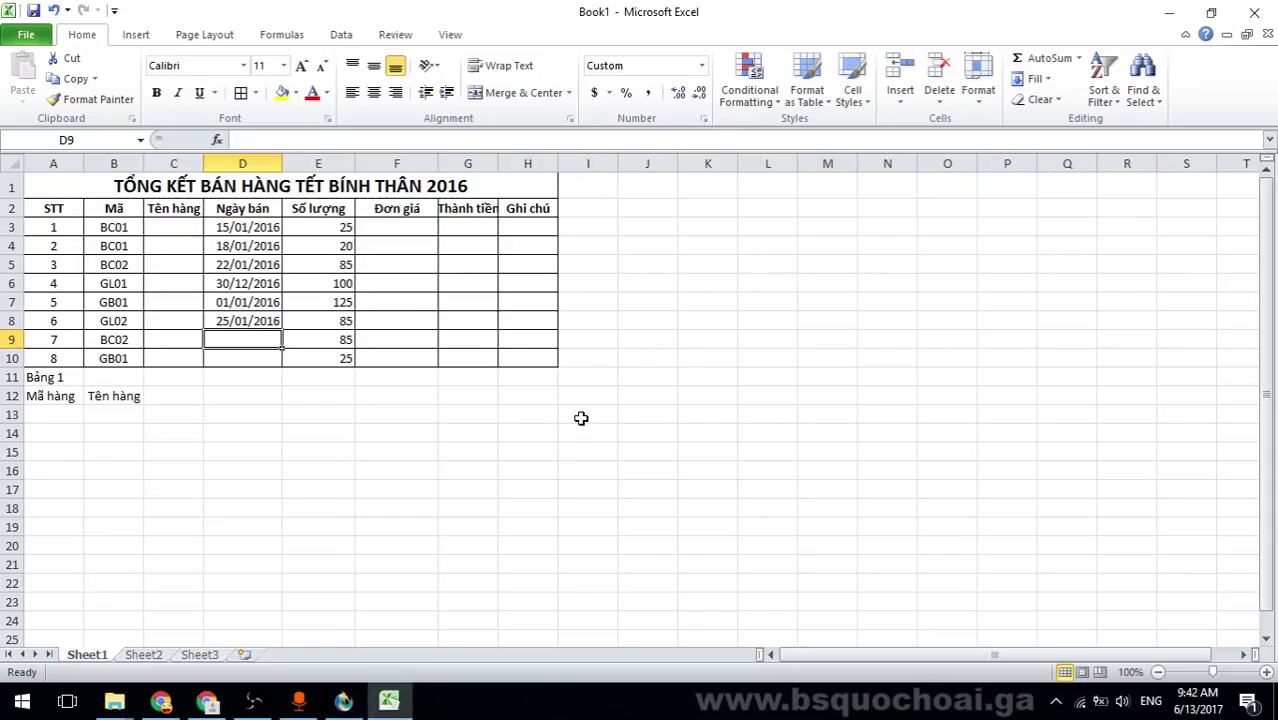
type("1/12")
type("6")
key("Return")
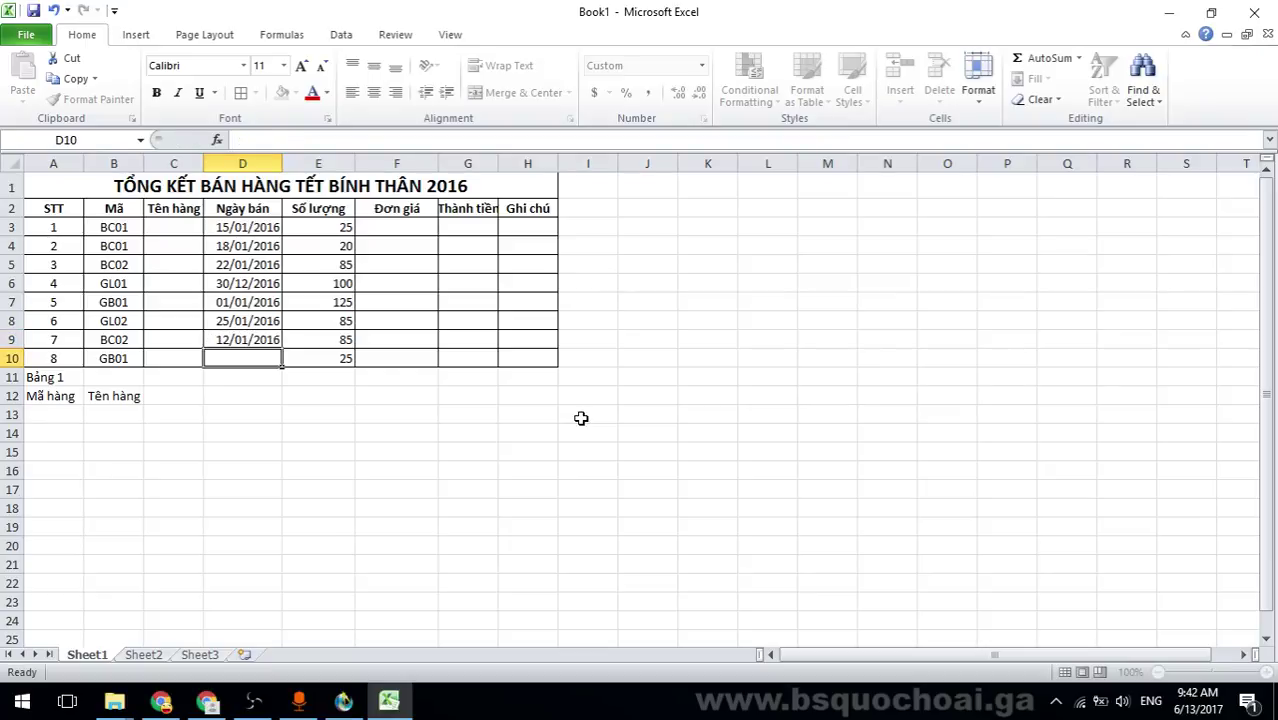
type("19/01/201")
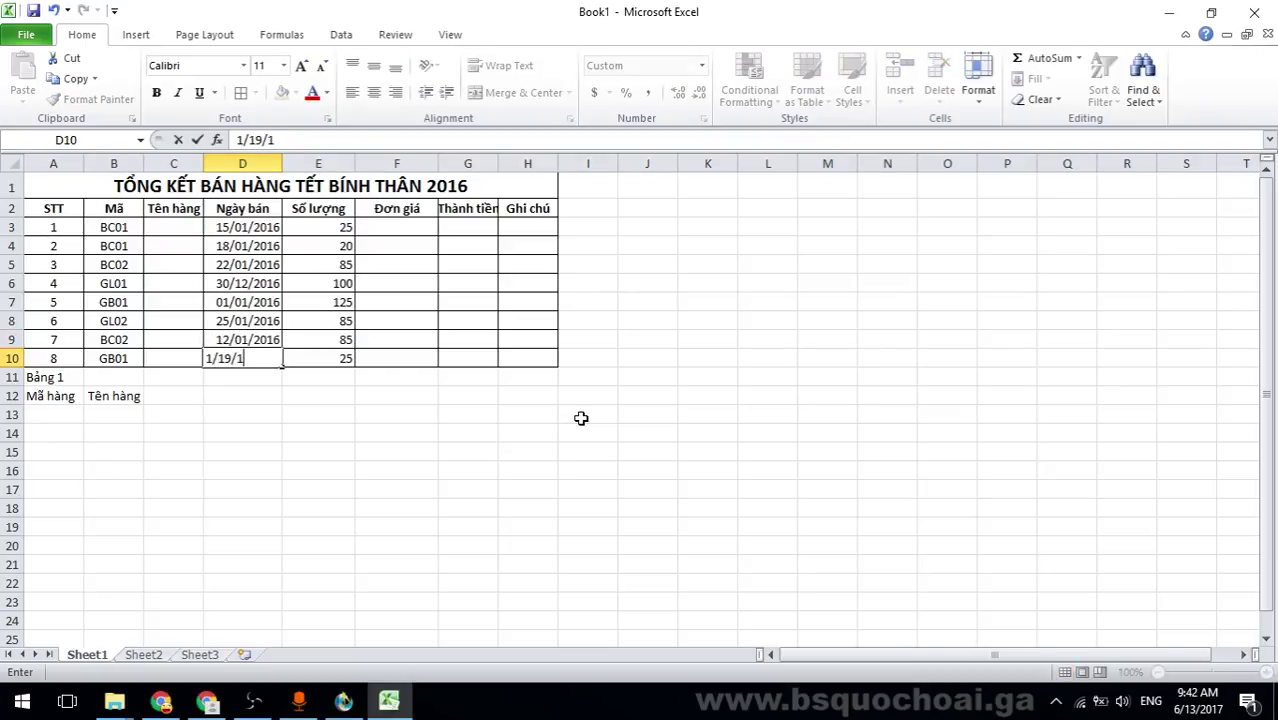
type("6")
key("Return")
Review the entered dates and check the Mã hàng and Tên hàng headers against the exam's Bảng 1.
left_click_drag(228, 227, 245, 358)
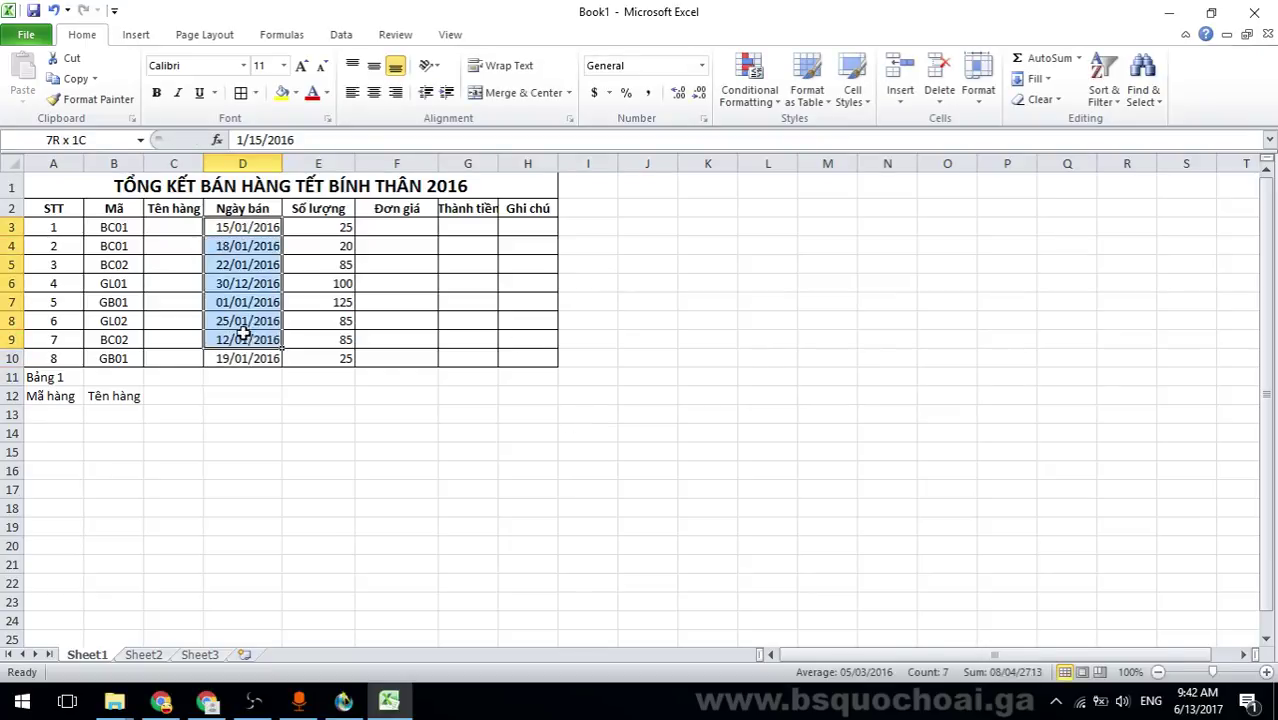
left_click(250, 414)
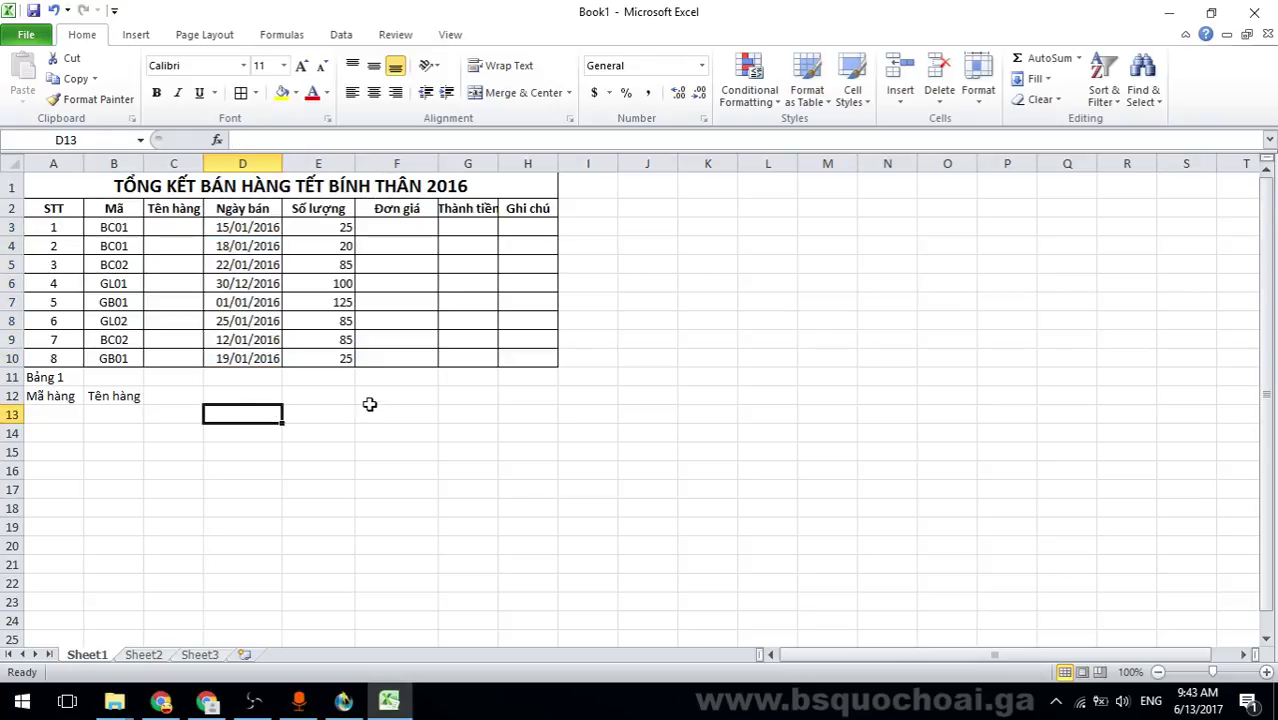
left_click_drag(62, 396, 118, 397)
key("alt+Tab")
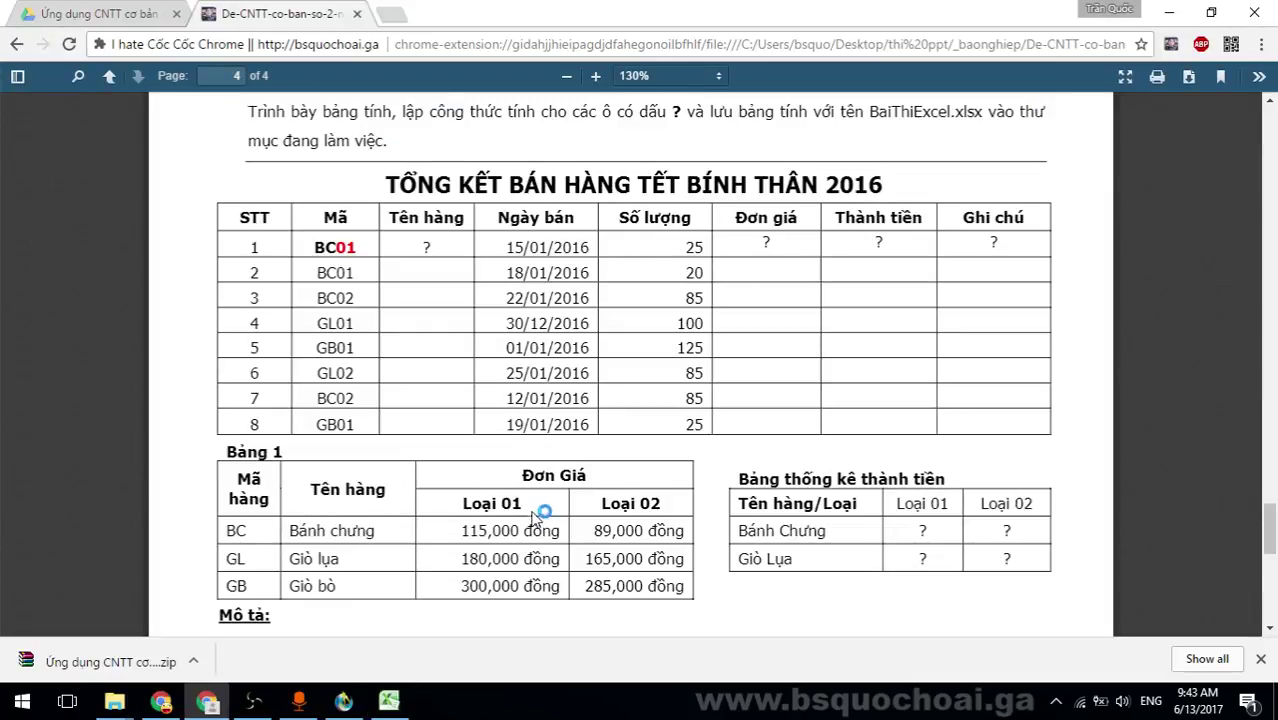
left_click_drag(466, 510, 672, 518)
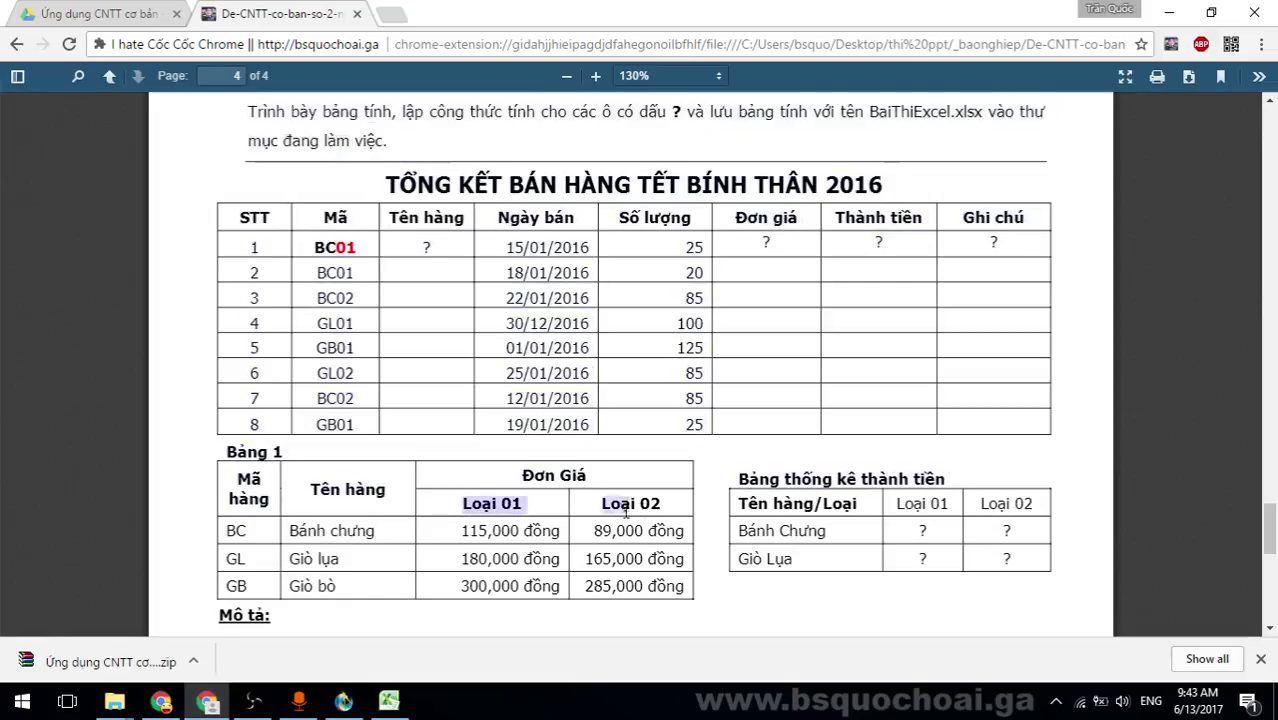
left_click(672, 518)
key("alt+Tab")
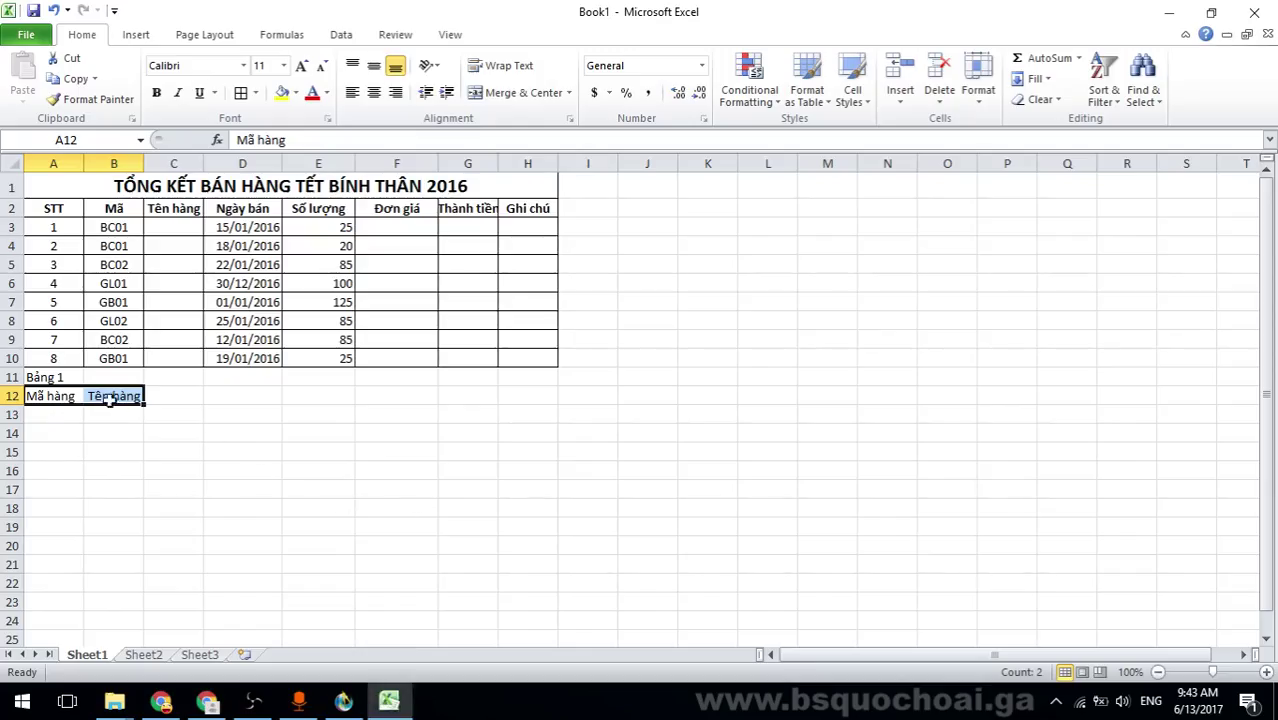
left_click(63, 436)
left_click(48, 378)
key("alt+Tab")
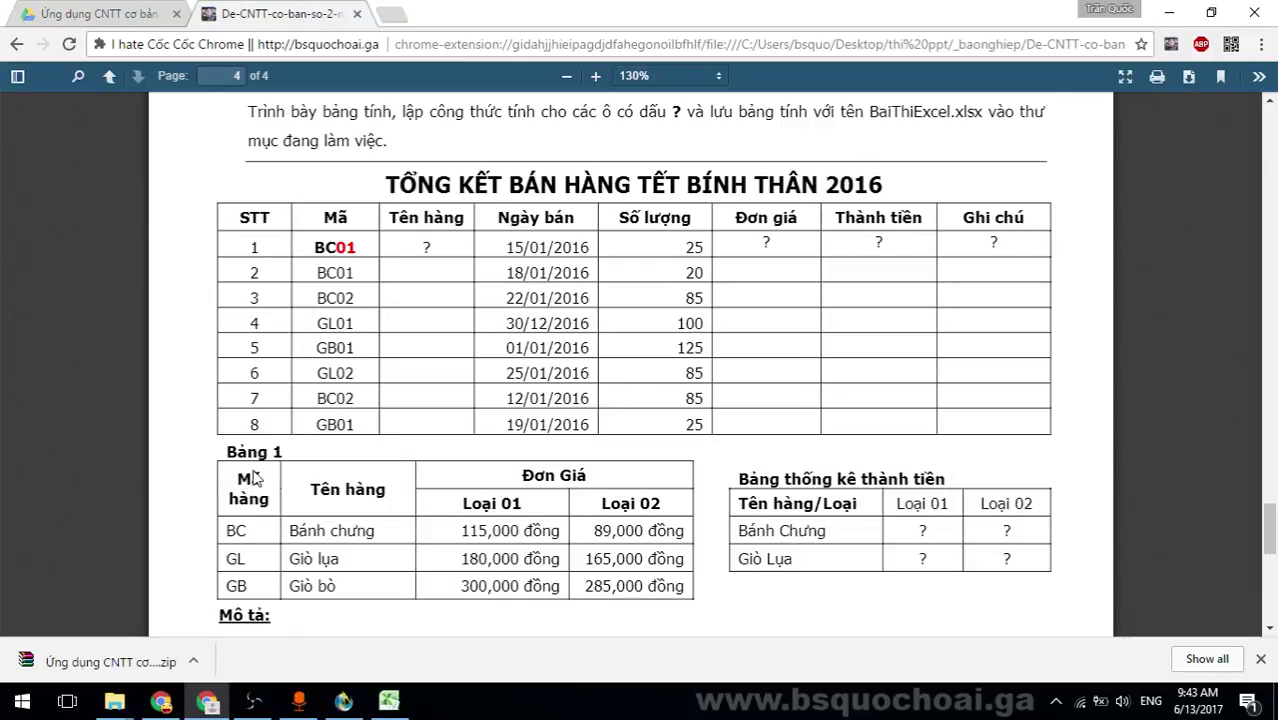
key("alt+Tab")
left_click(65, 399)
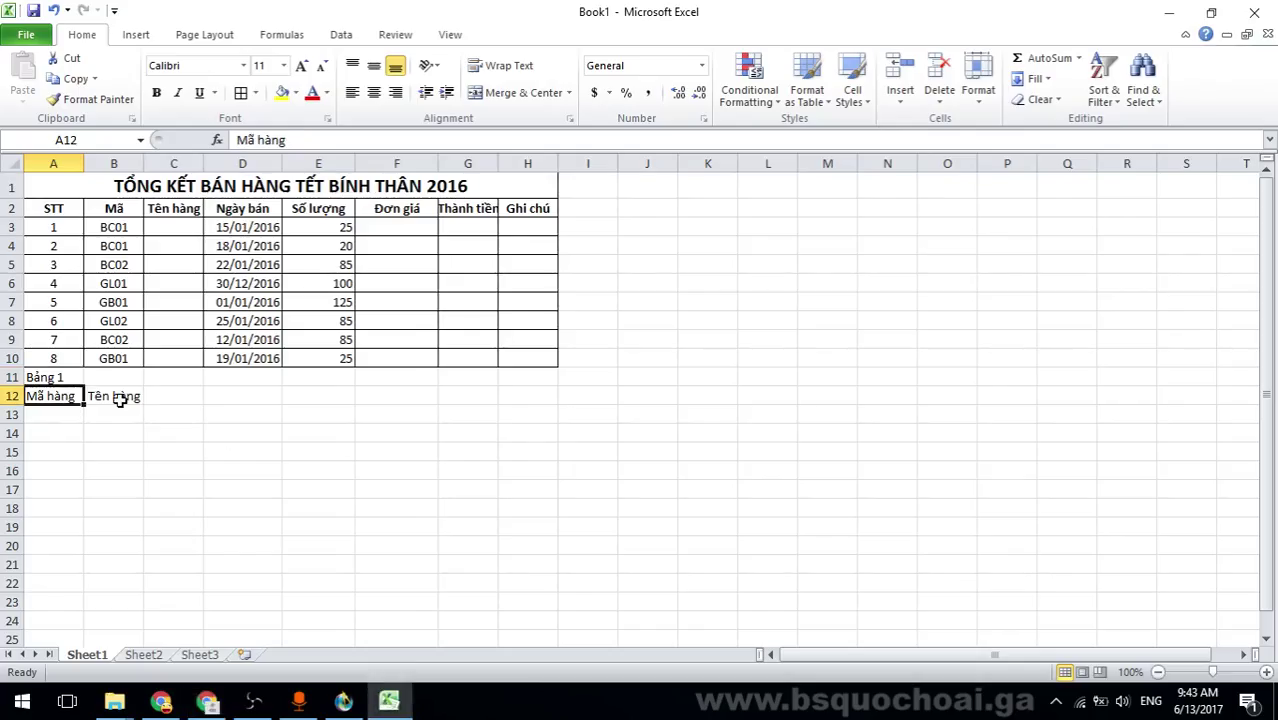
Type the Đơn giá header in C12 and select C12:D12.
left_click(174, 396)
key("alt+Tab")
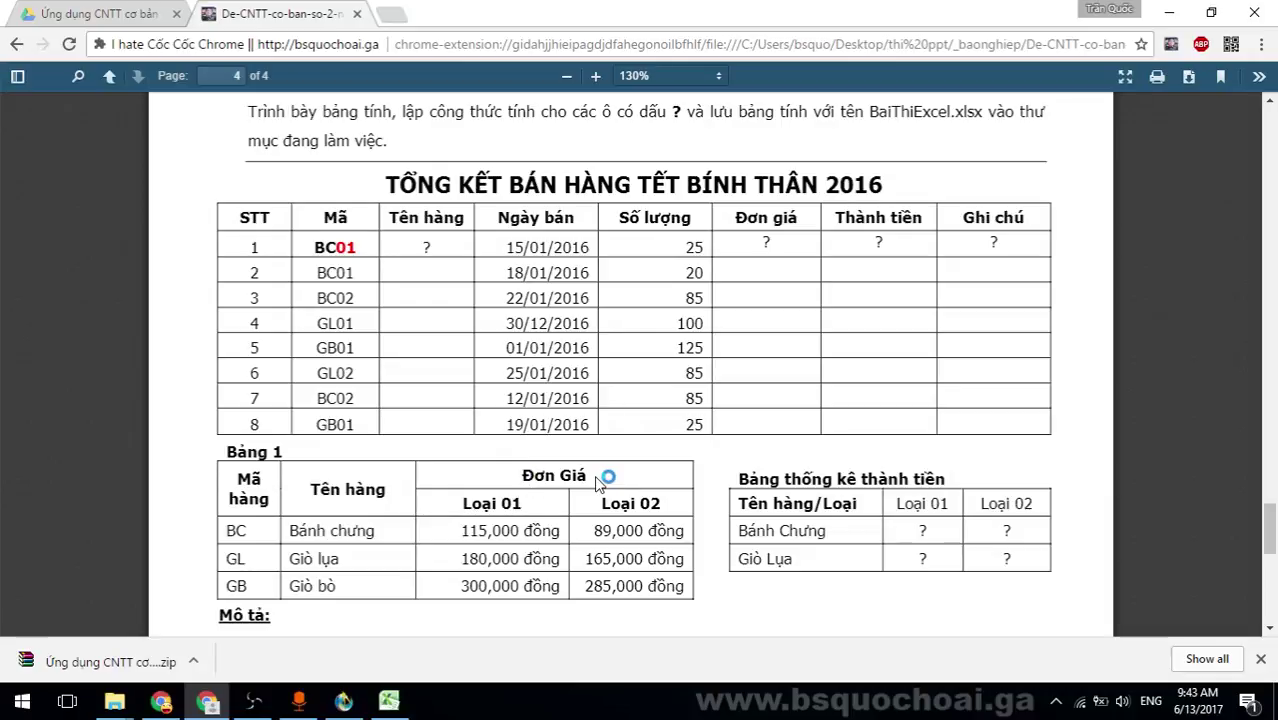
key("alt+Tab")
type("Đơn")
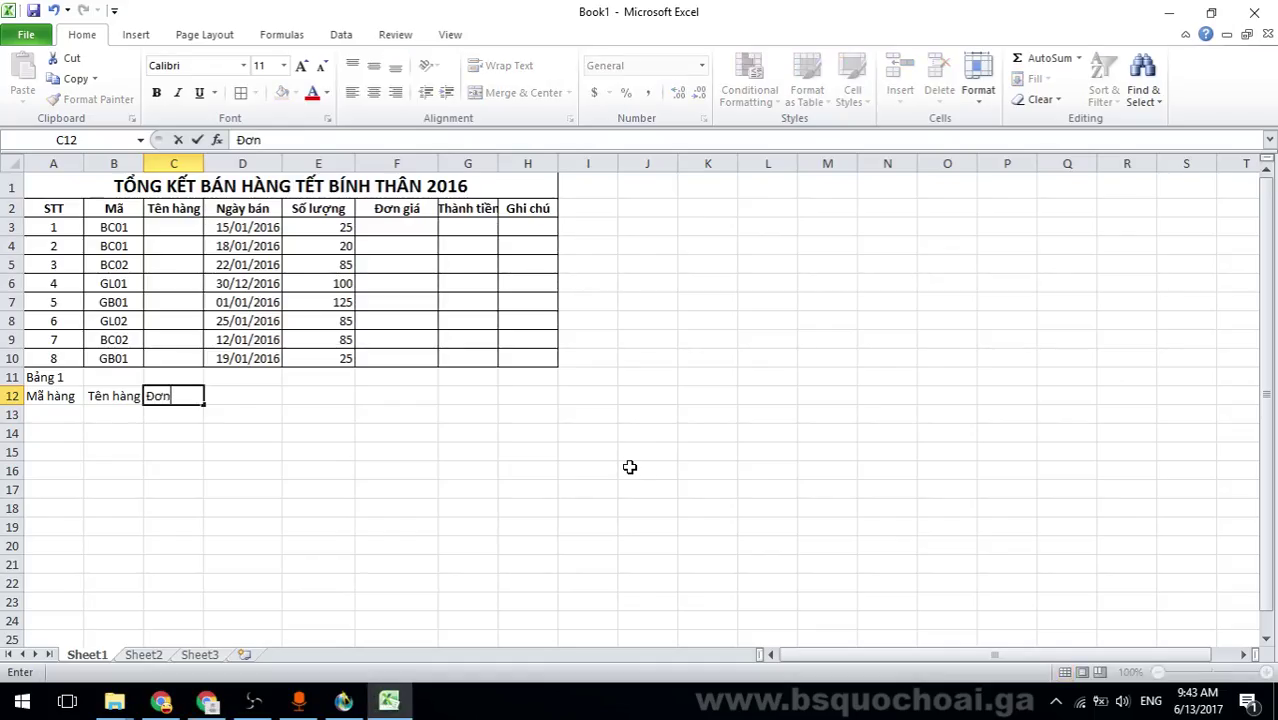
key("Return")
key("alt+Tab")
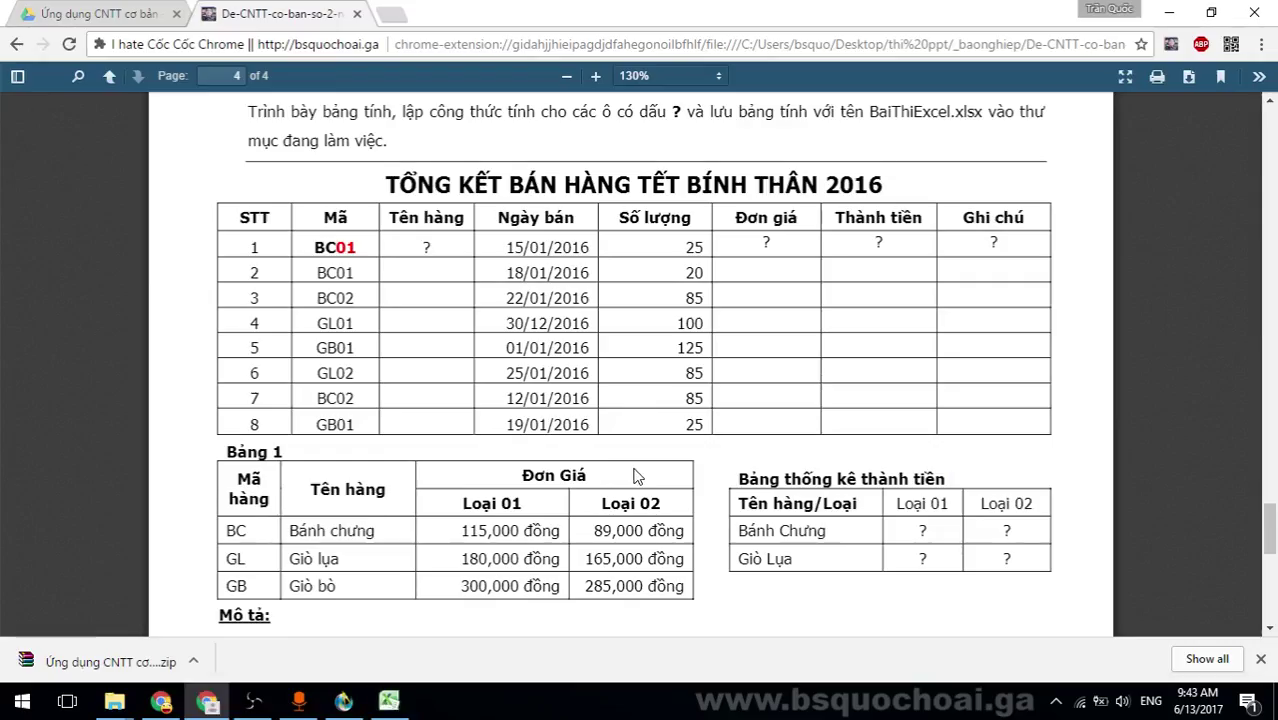
key("alt+Tab")
left_click_drag(178, 408, 257, 408)
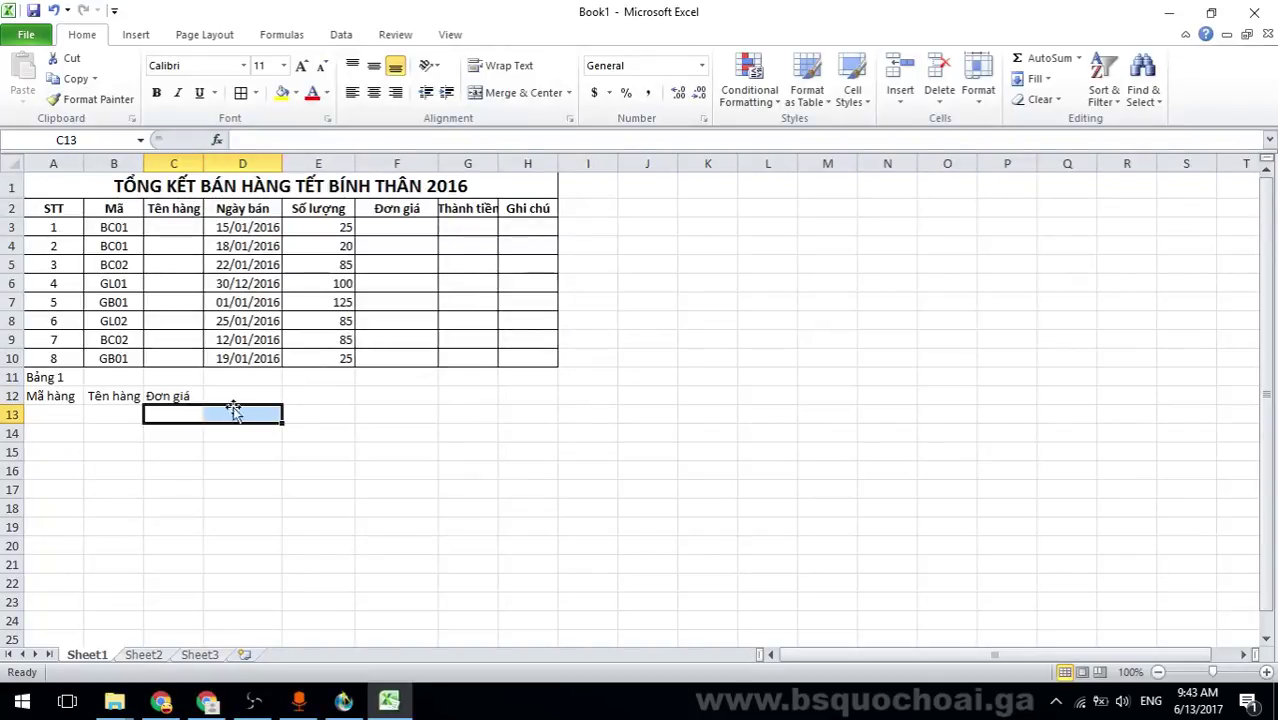
Merge and centre Đơn giá across C12:D12.
left_click_drag(176, 396, 251, 392)
left_click(509, 92)
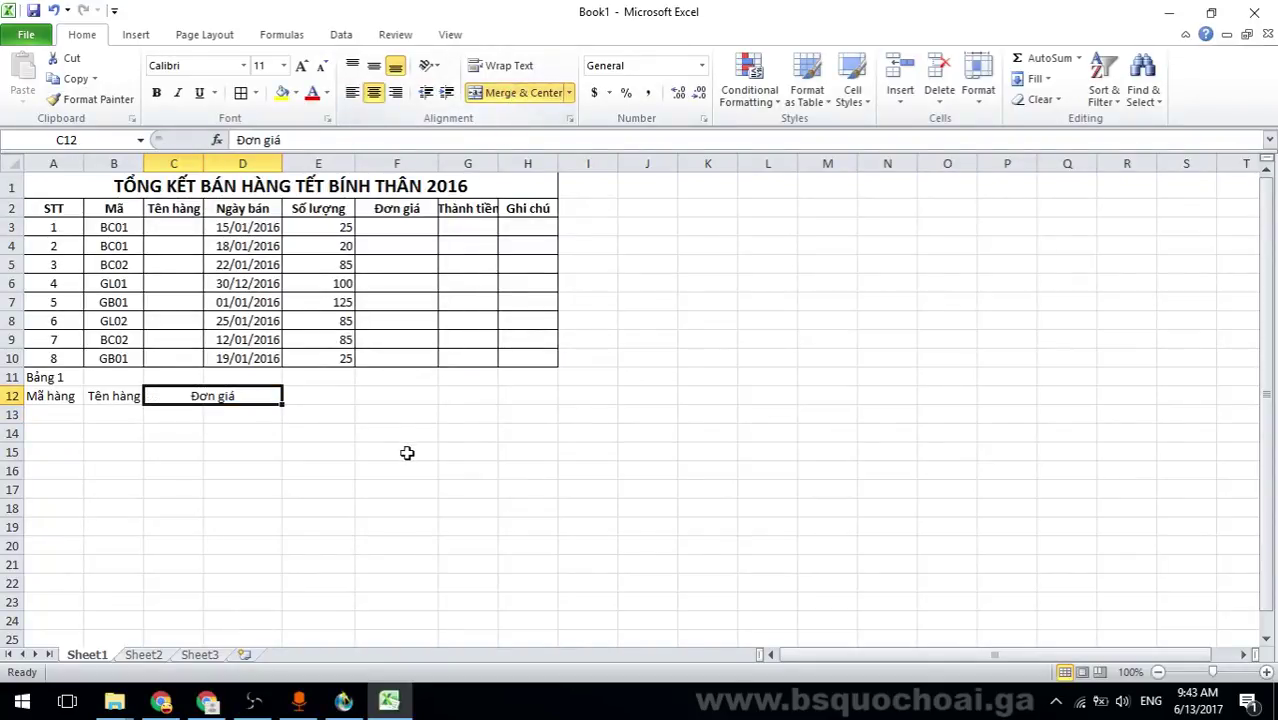
left_click(408, 451)
Merge Mã hàng and Tên hàng each over rows 12–13 and vertically centre them.
left_click(152, 410)
key("alt+Tab")
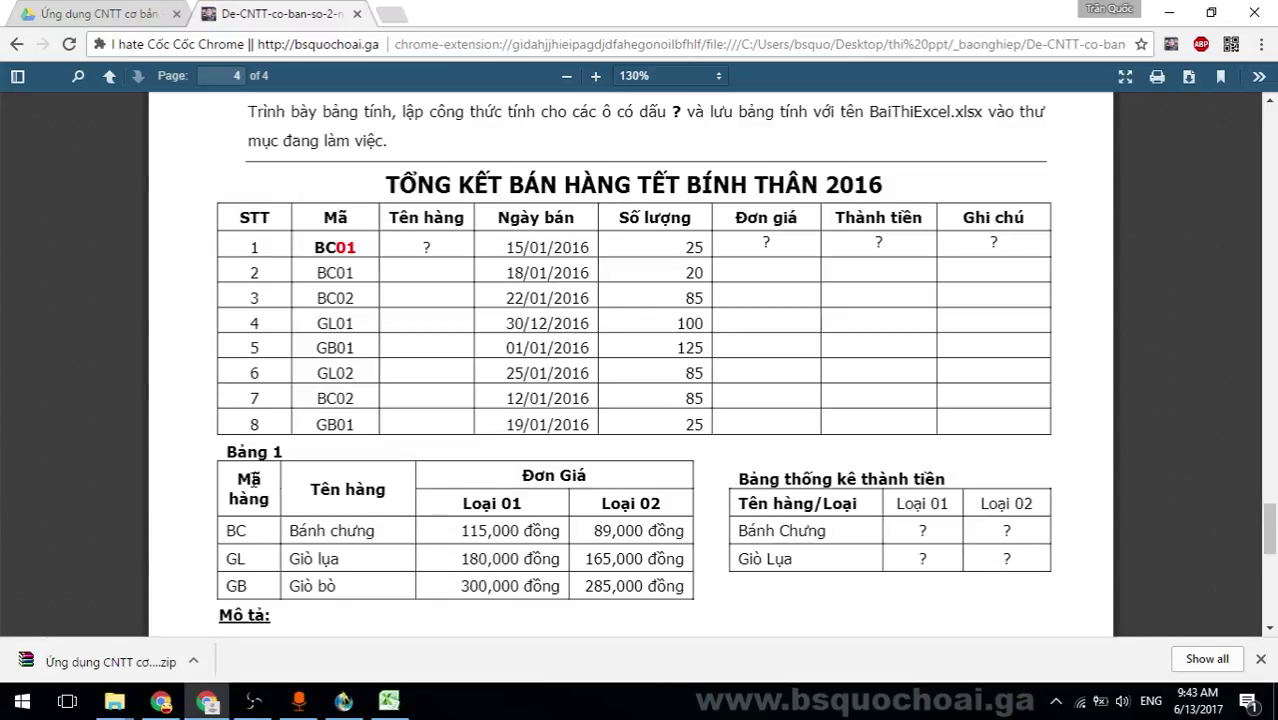
key("alt+Tab")
mouse_move(58, 398)
left_mouse_down()
mouse_move(58, 414)
mouse_move(117, 414)
mouse_move(66, 414)
mouse_move(95, 408)
left_mouse_up()
left_click(520, 93)
left_click(523, 93)
left_click(410, 489)
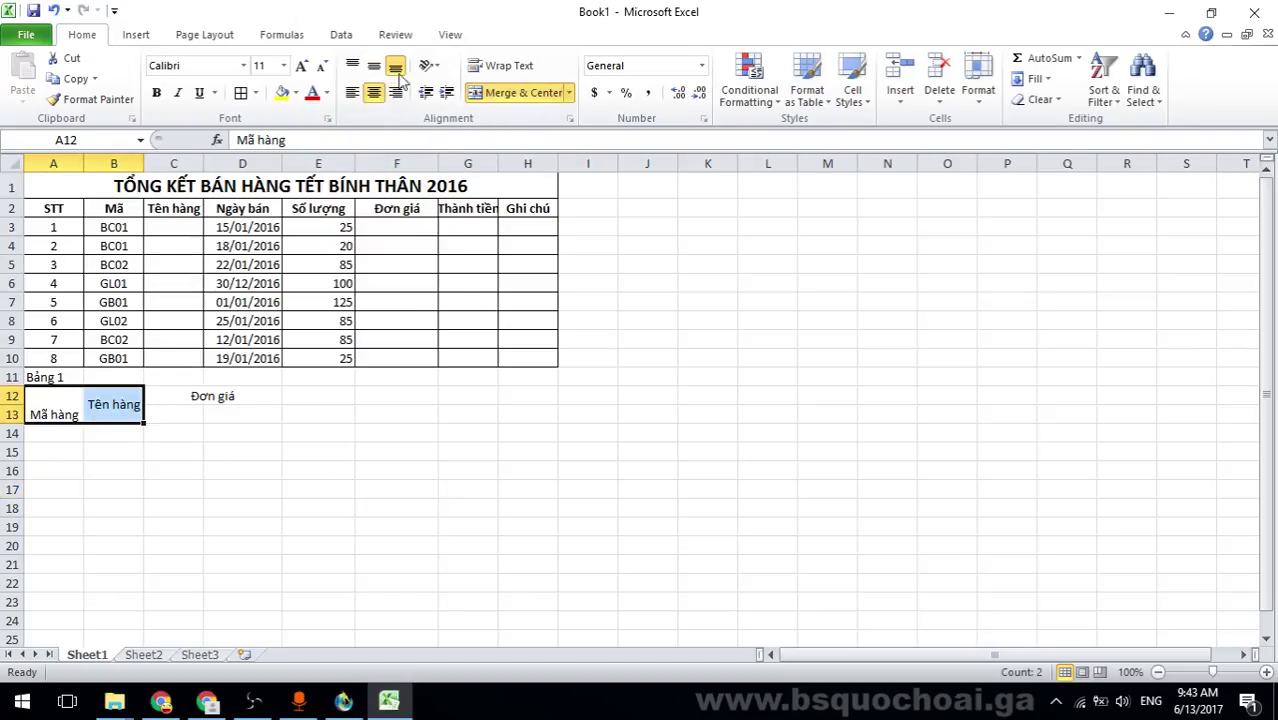
left_click(374, 67)
Add the price sub-headers Loại 01 in C13 and Loại 02 in D13.
left_click(366, 380)
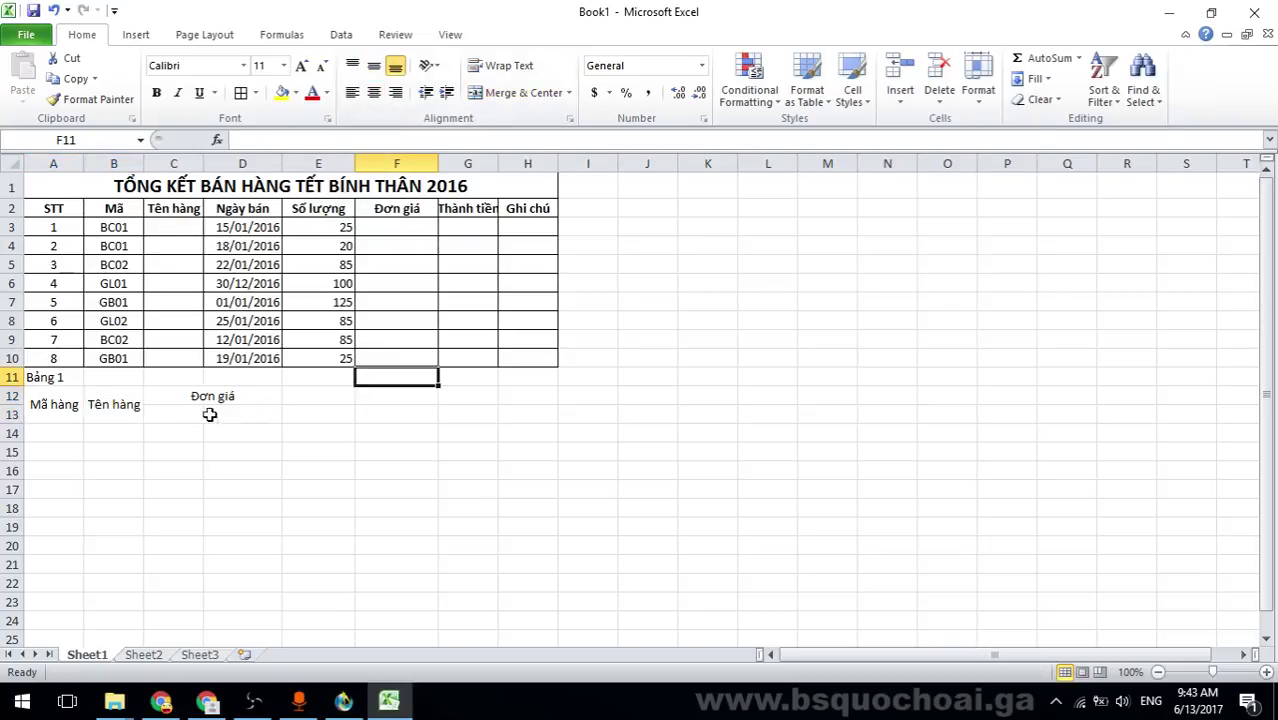
left_click(198, 414)
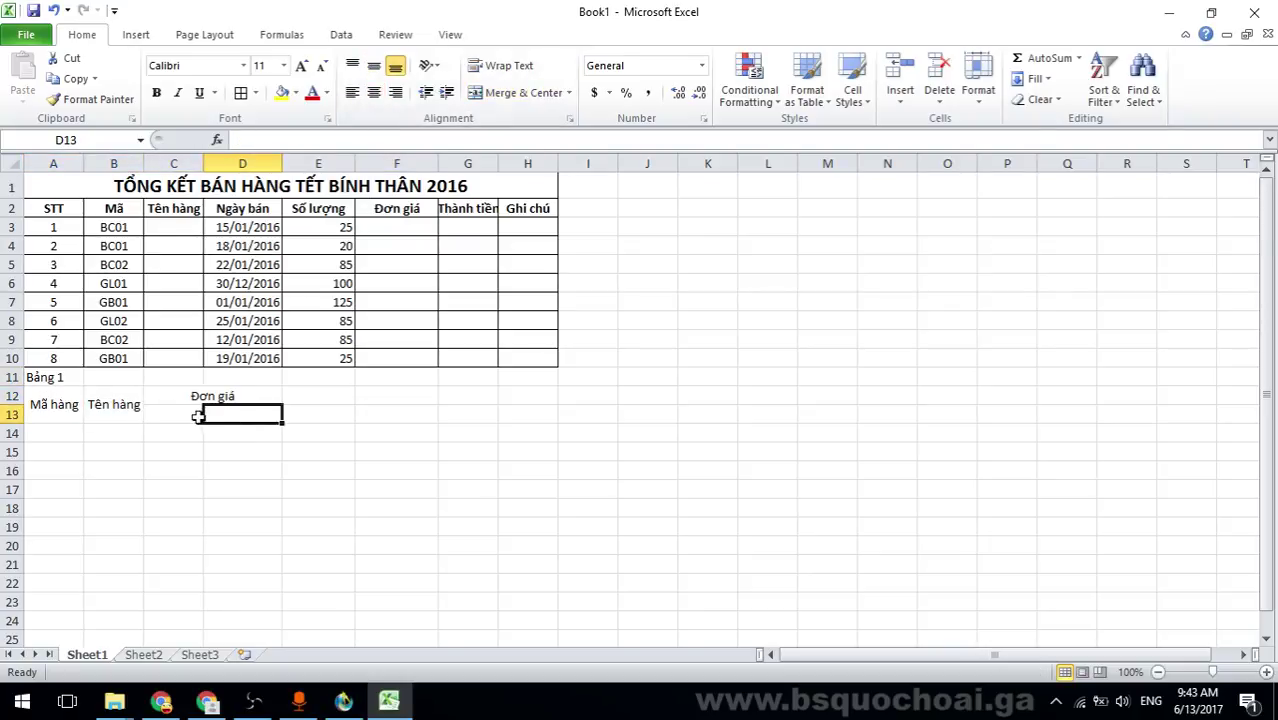
key("alt+Tab")
key("alt+Tab")
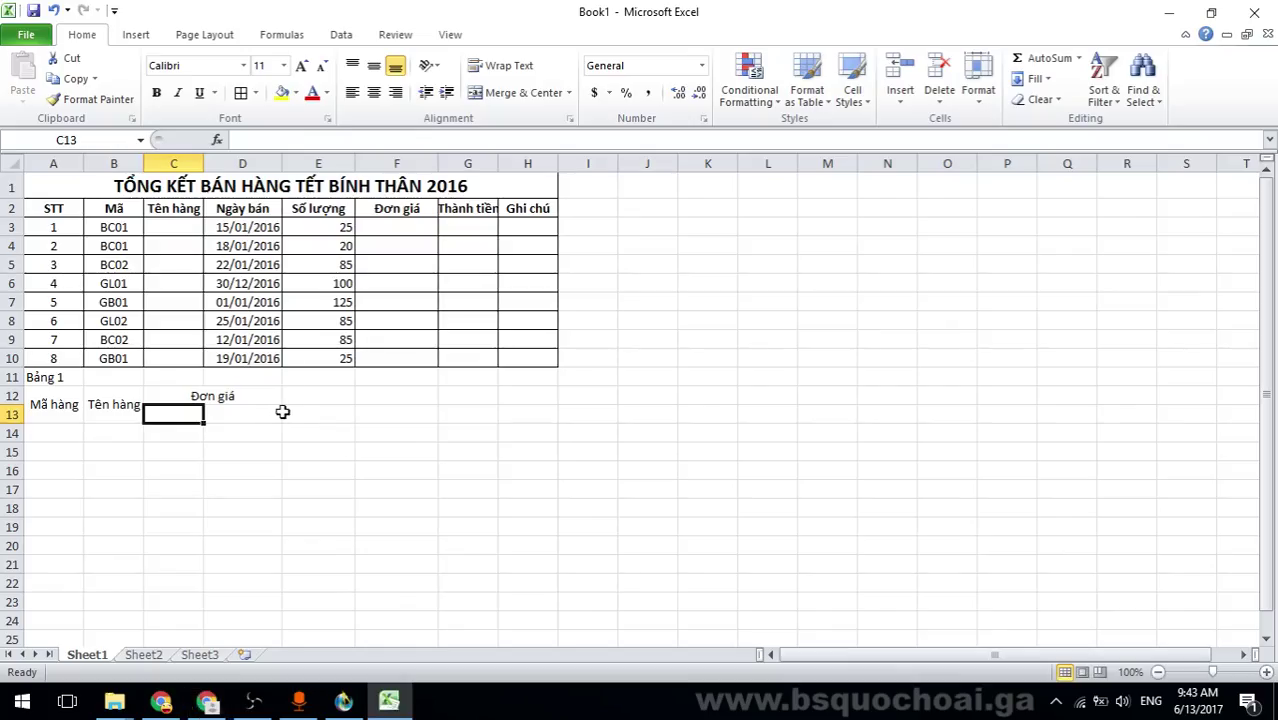
type("Loai")
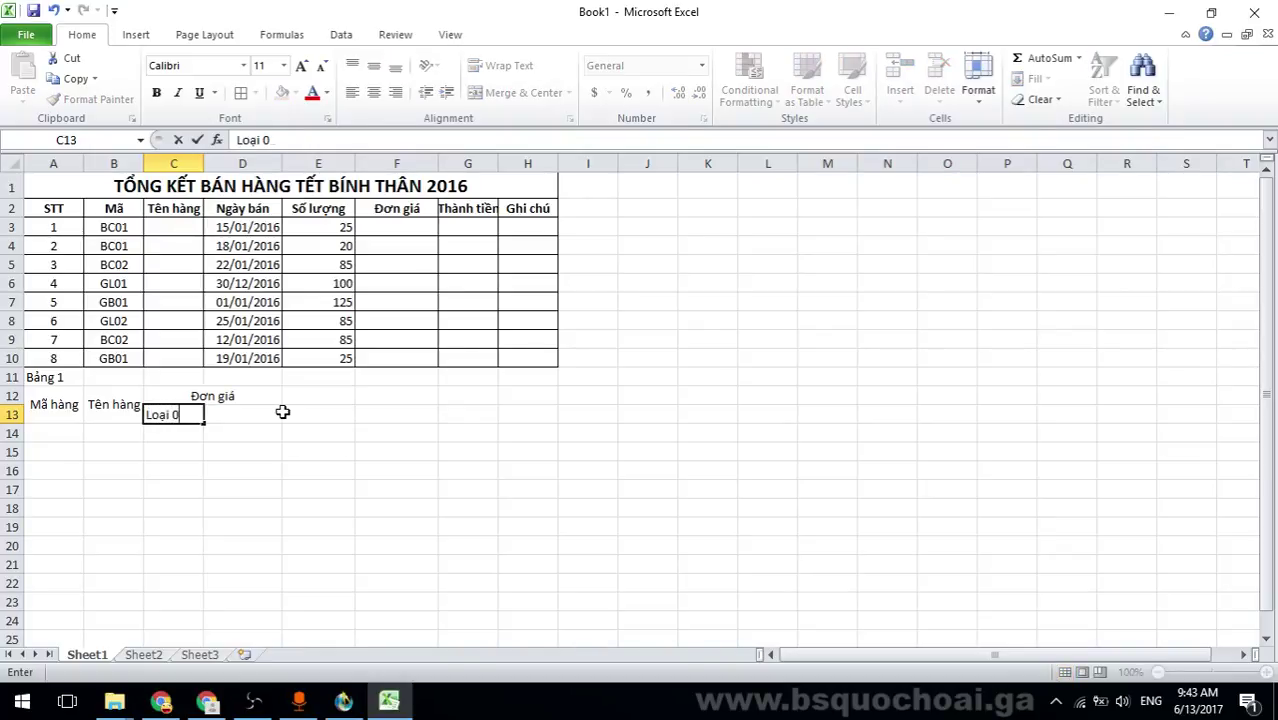
type("1")
key("Tab")
type("L")
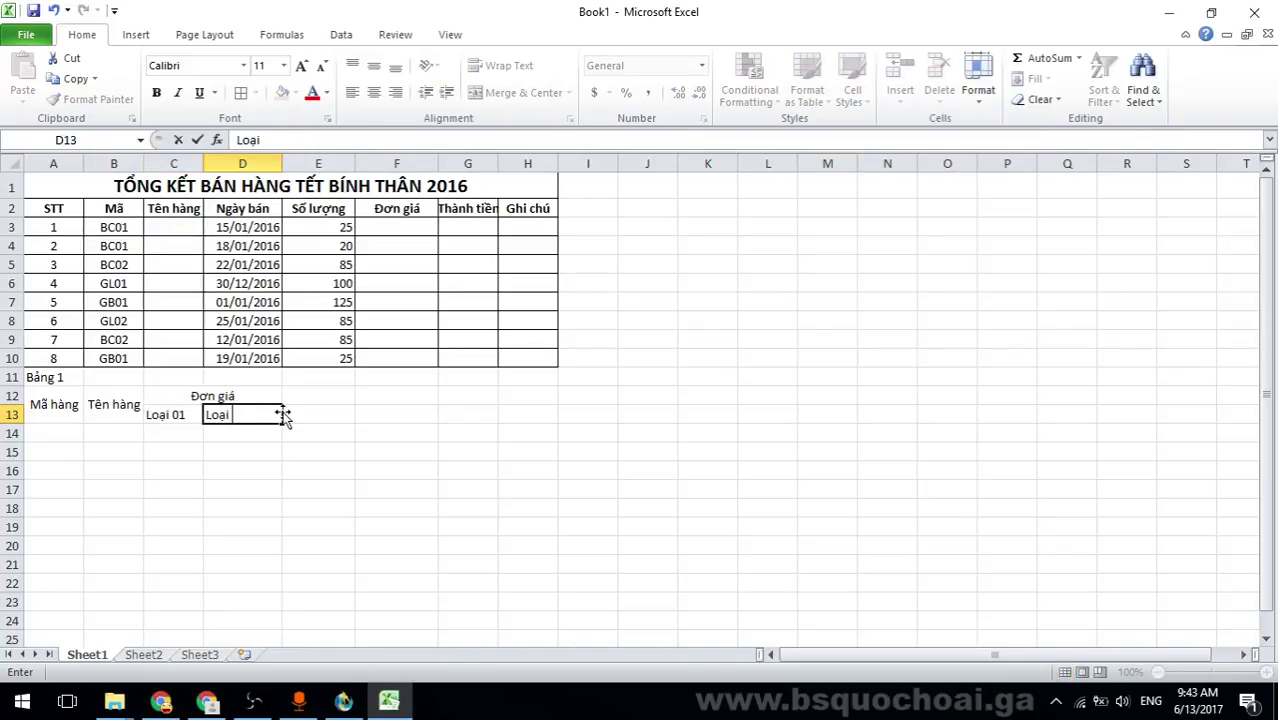
type(" 02")
key("Tab")
key("alt+Tab")
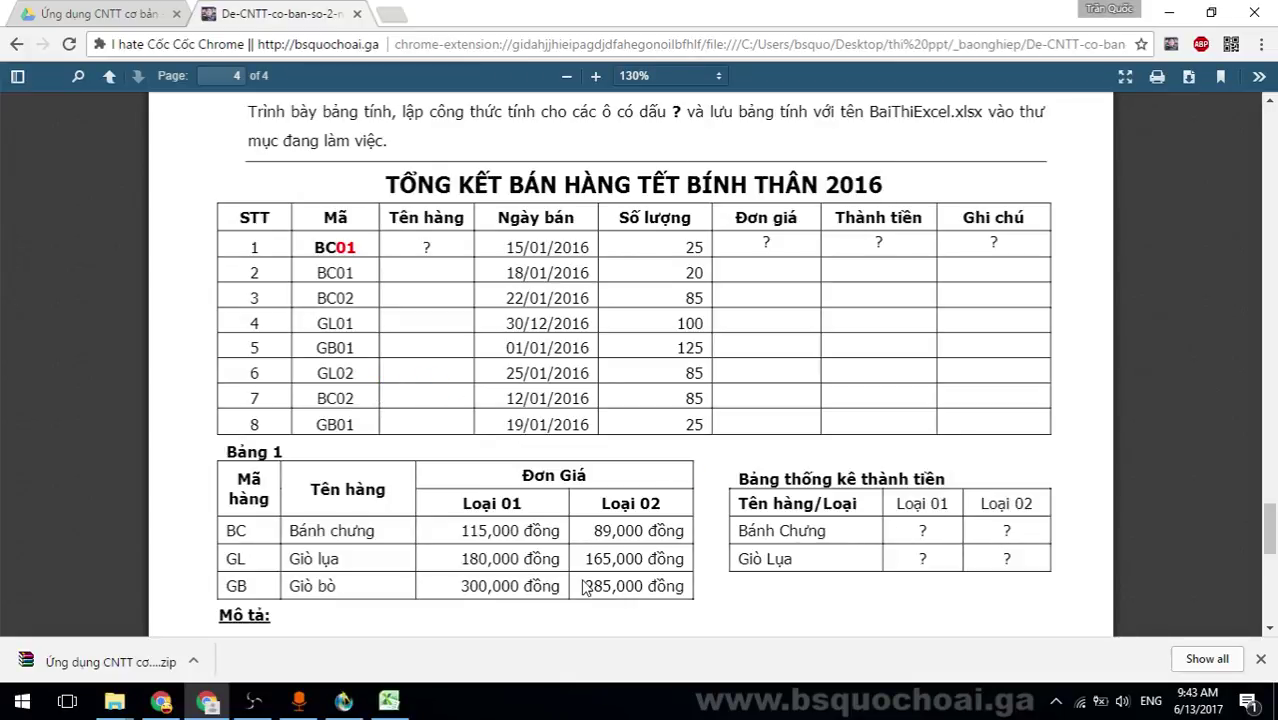
key("alt+Tab")
Enter product codes BC, GL and GB in A14:A16, then select A12:D16.
left_click(23, 434)
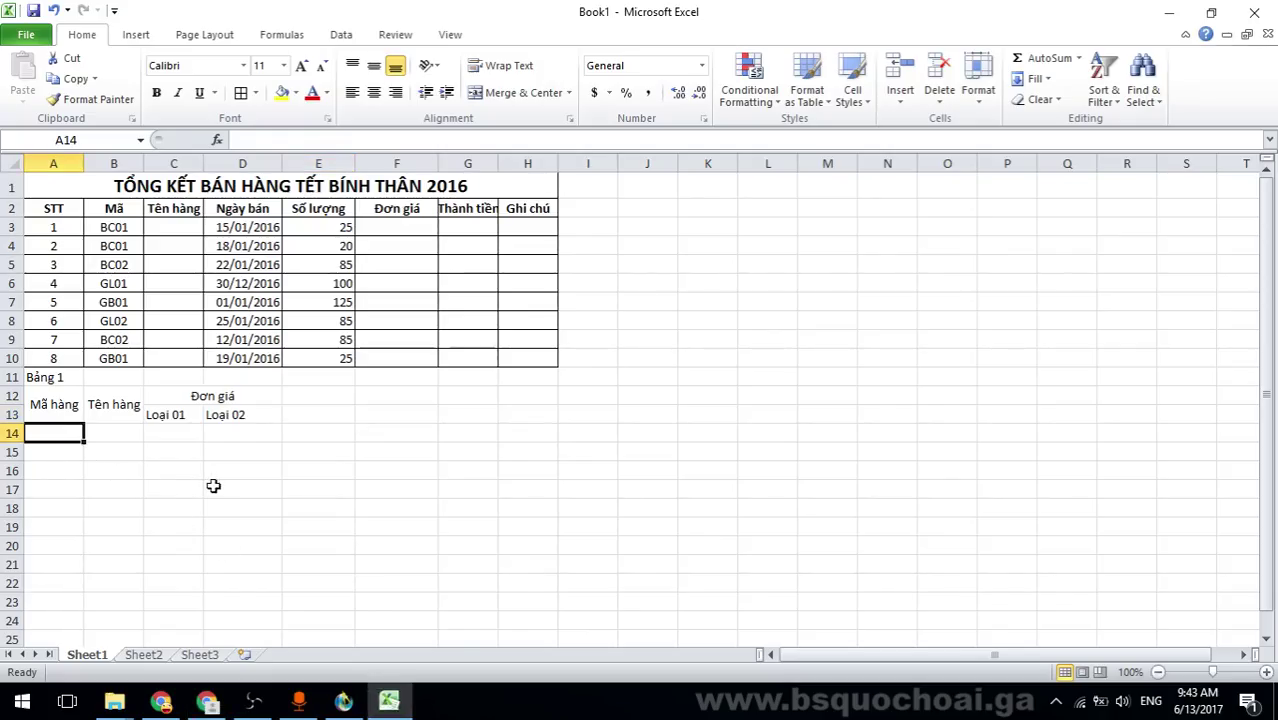
key("alt+Tab")
key("alt+Tab")
type("BC")
key("Return")
type("GL")
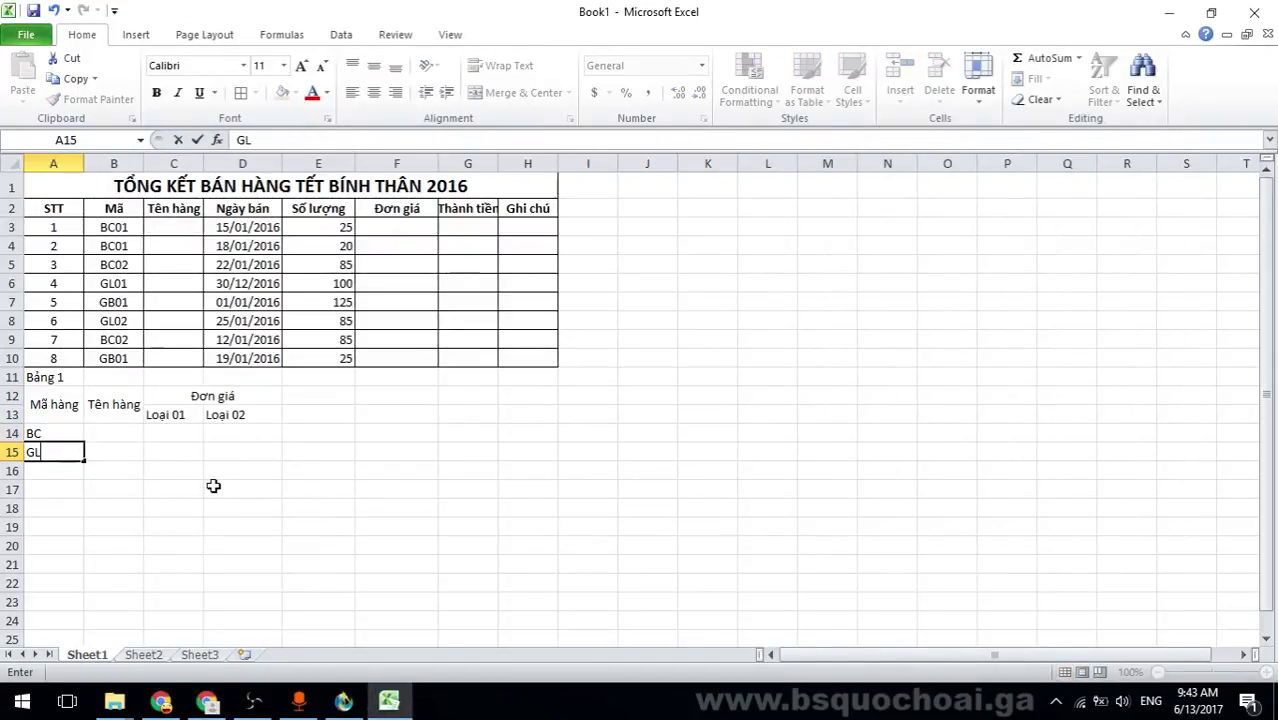
key("Return")
type("GB")
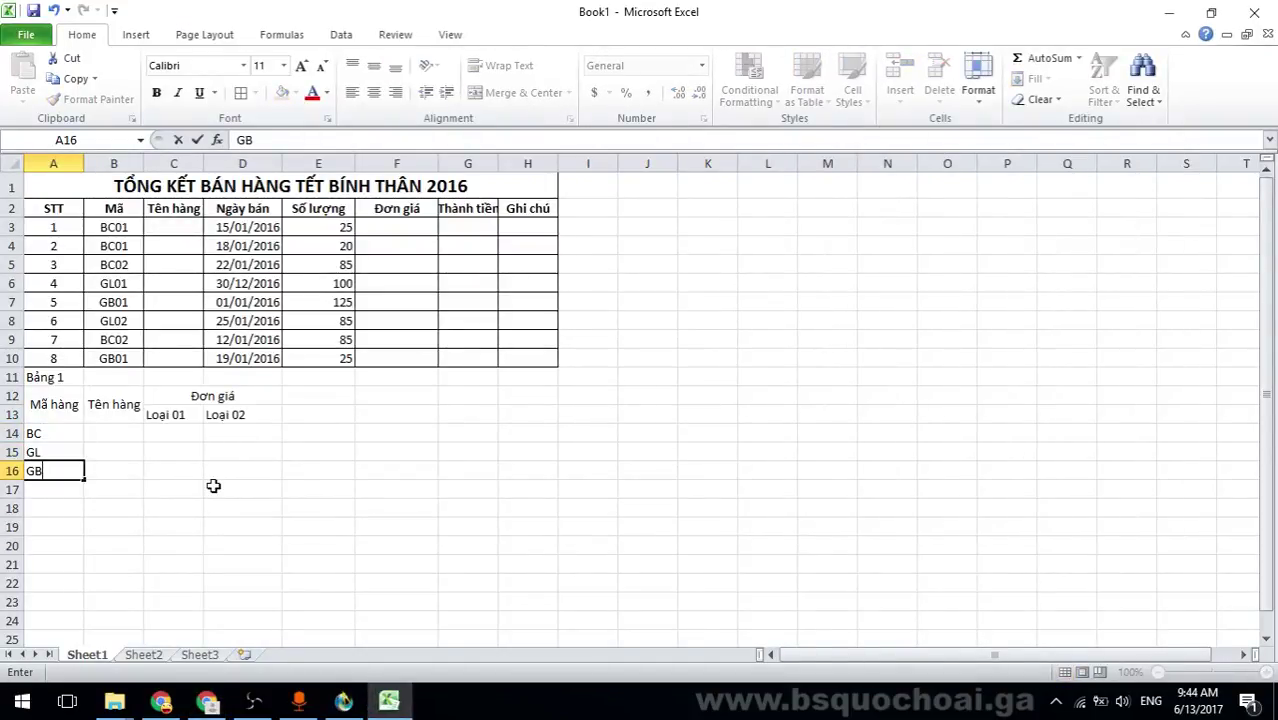
key("alt+Tab")
key("alt+Tab")
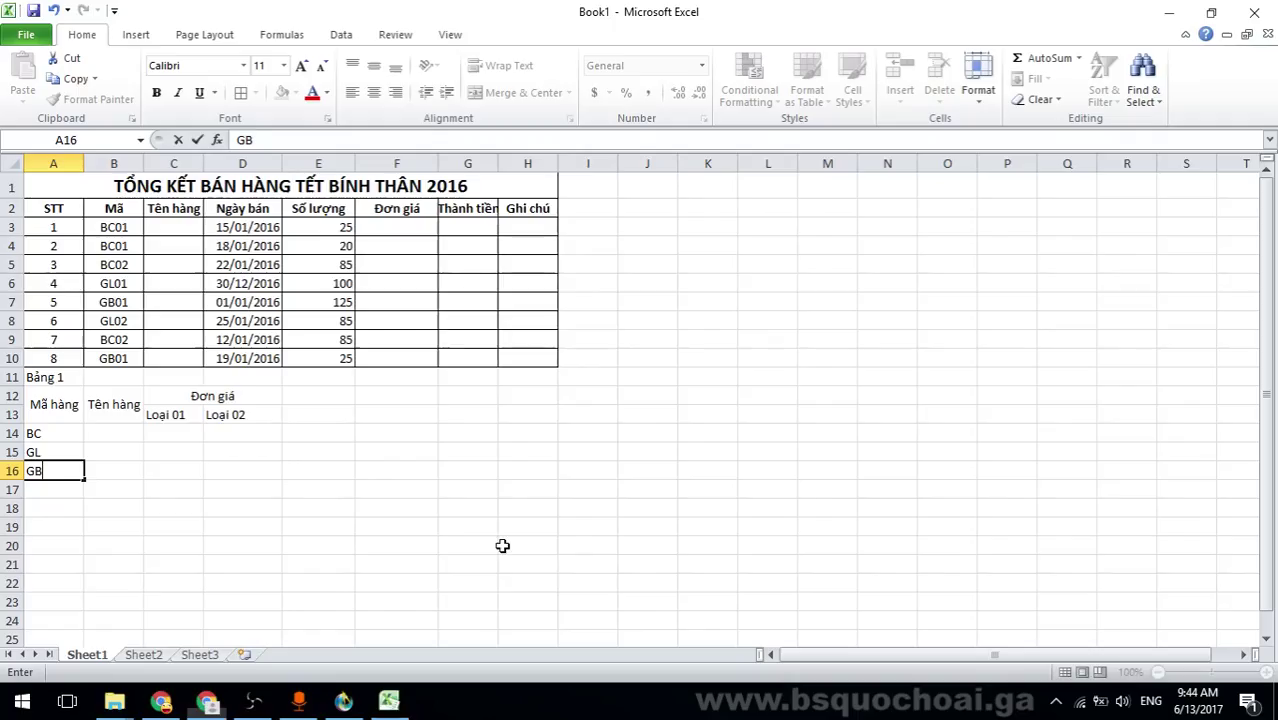
left_click(396, 545)
mouse_move(55, 400)
left_mouse_down()
mouse_move(200, 482)
mouse_move(200, 465)
left_mouse_up()
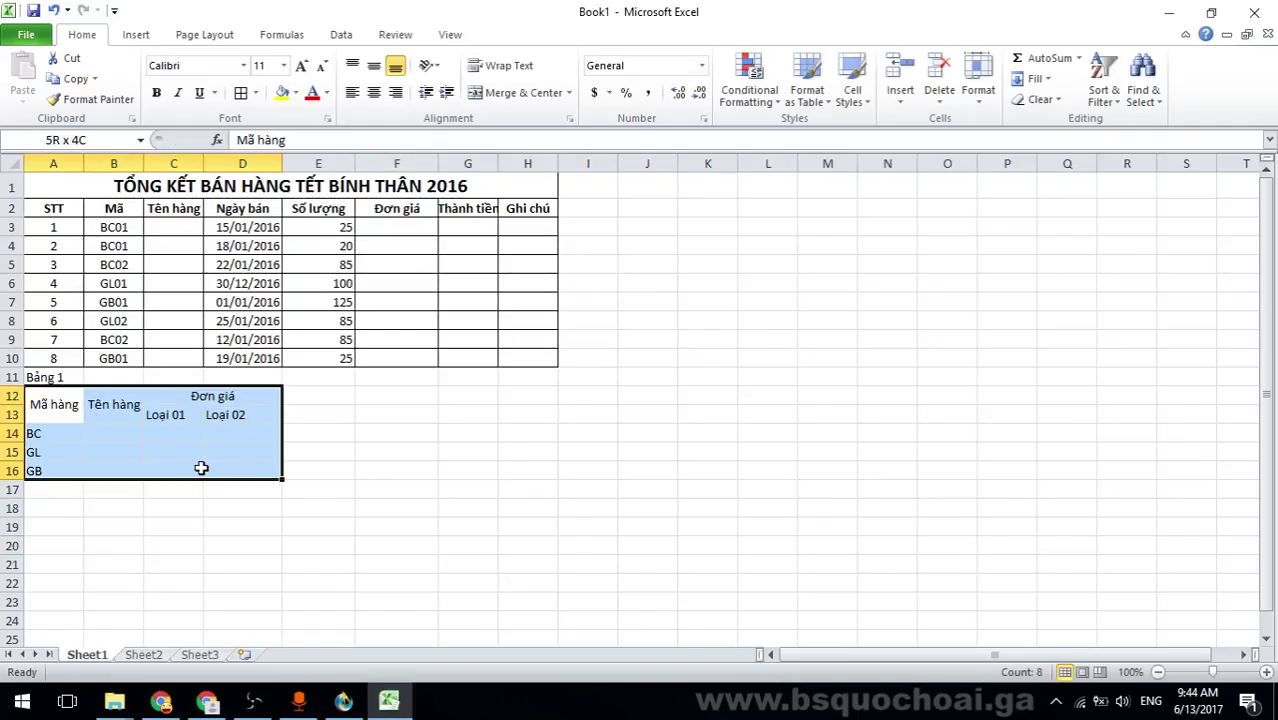
Apply All Borders to A12:D16 and widen the Tên hàng and Ngày bán columns.
left_click(240, 94)
left_click(400, 484)
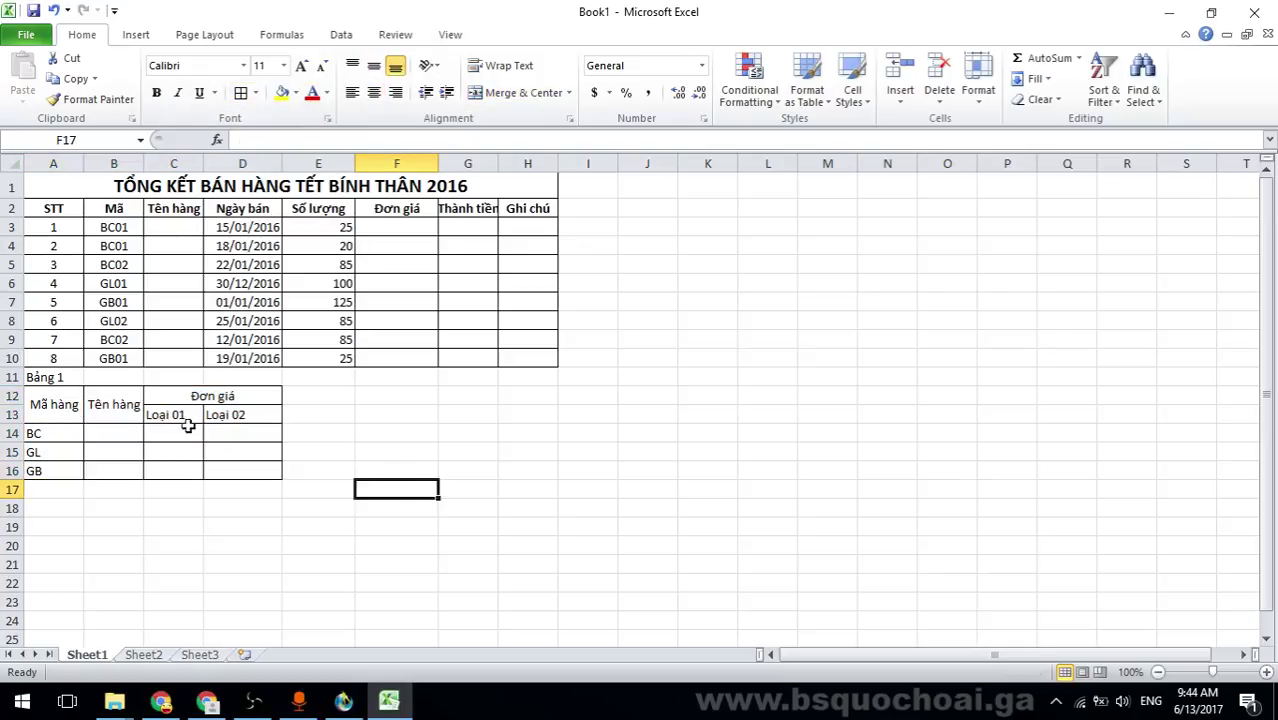
left_click_drag(200, 165, 207, 165)
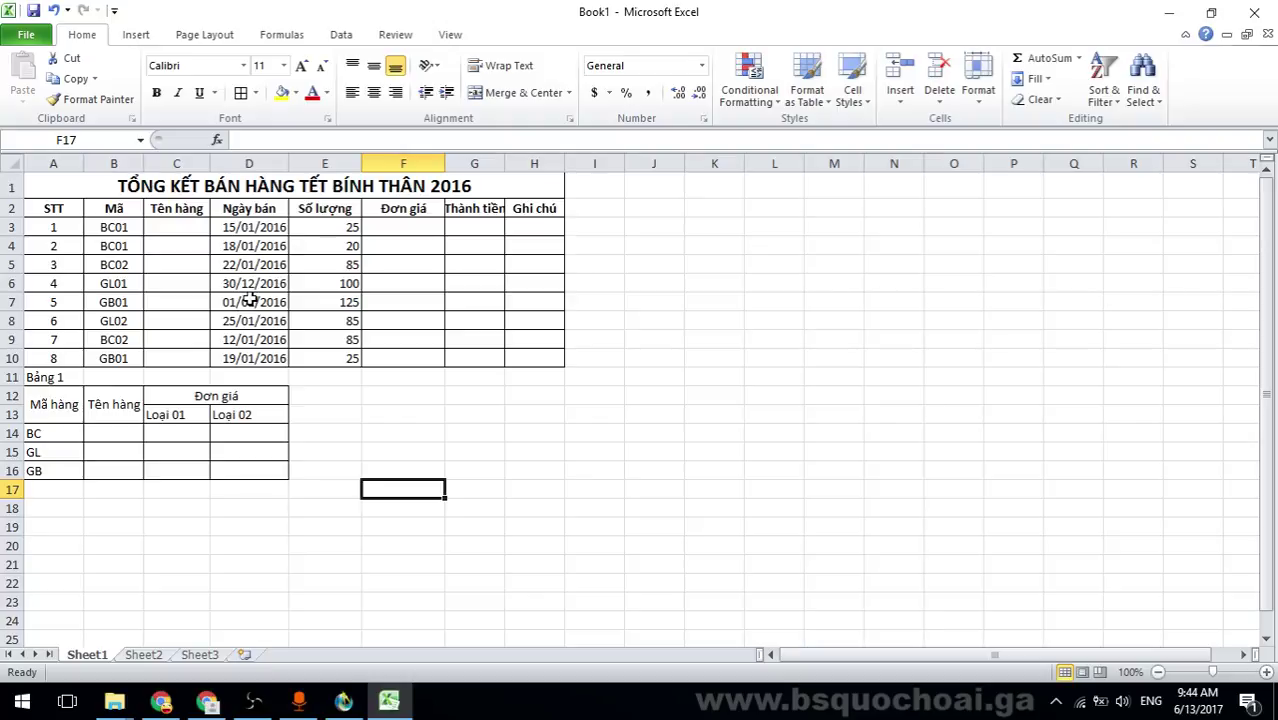
left_click_drag(210, 163, 345, 165)
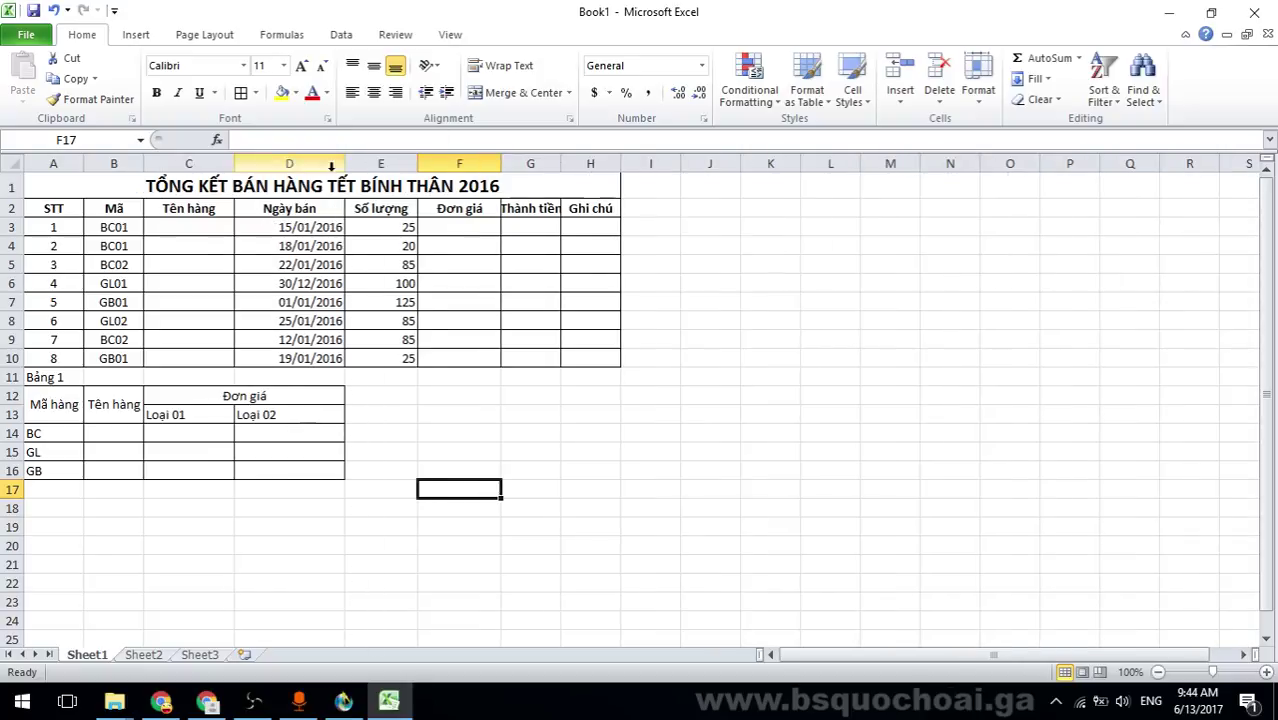
left_click_drag(234, 163, 285, 168)
left_click(479, 466)
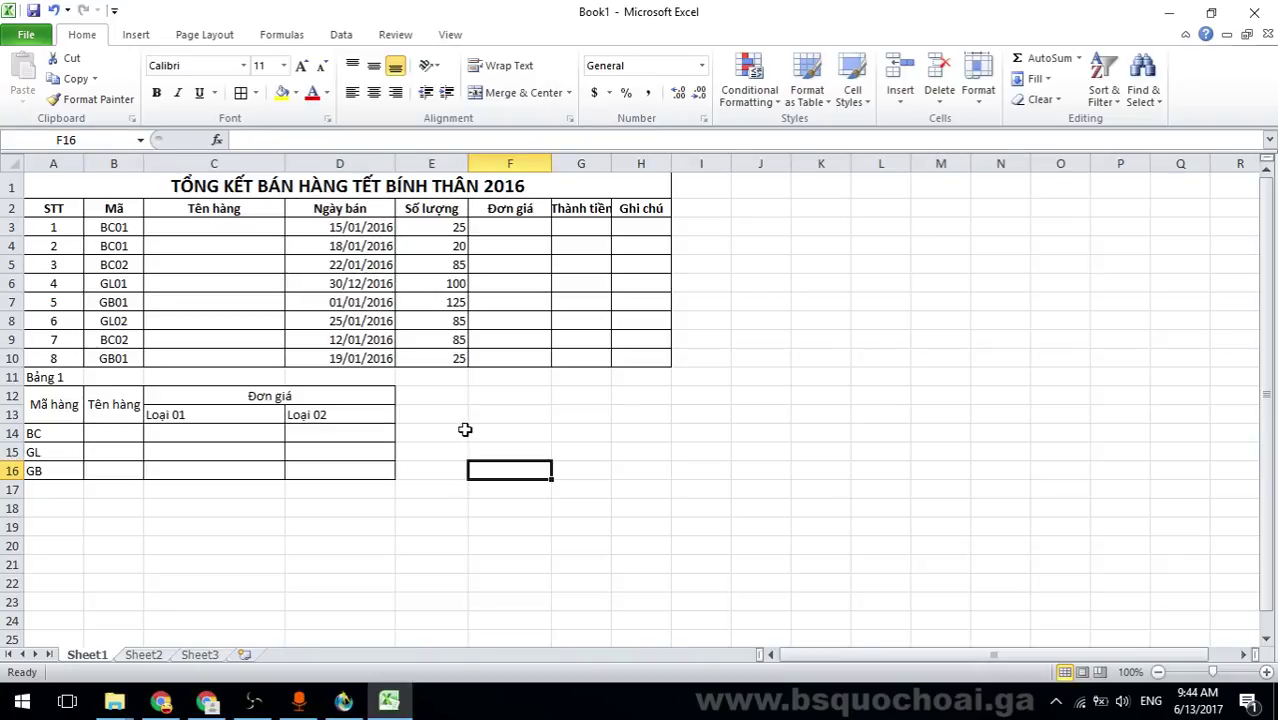
Inspect the stored sale dates, including D8, and select the merged Đơn giá header.
left_click(465, 430)
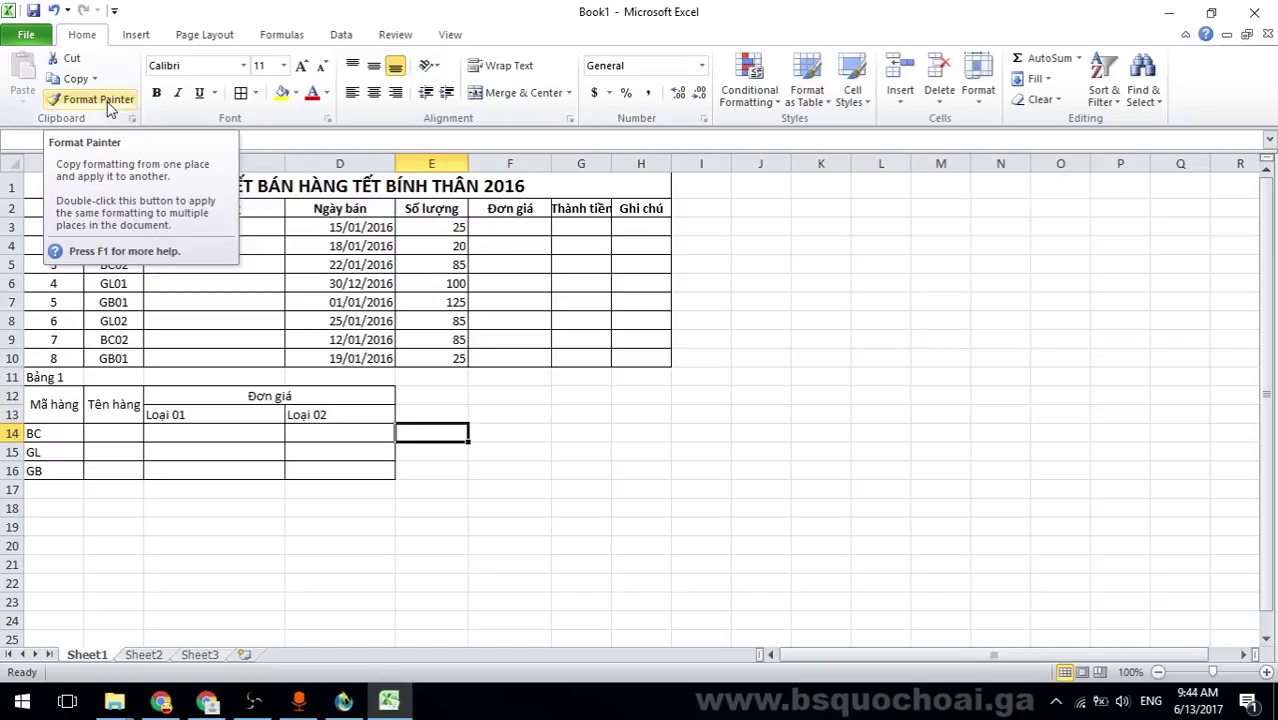
left_click(350, 283)
left_click(355, 320)
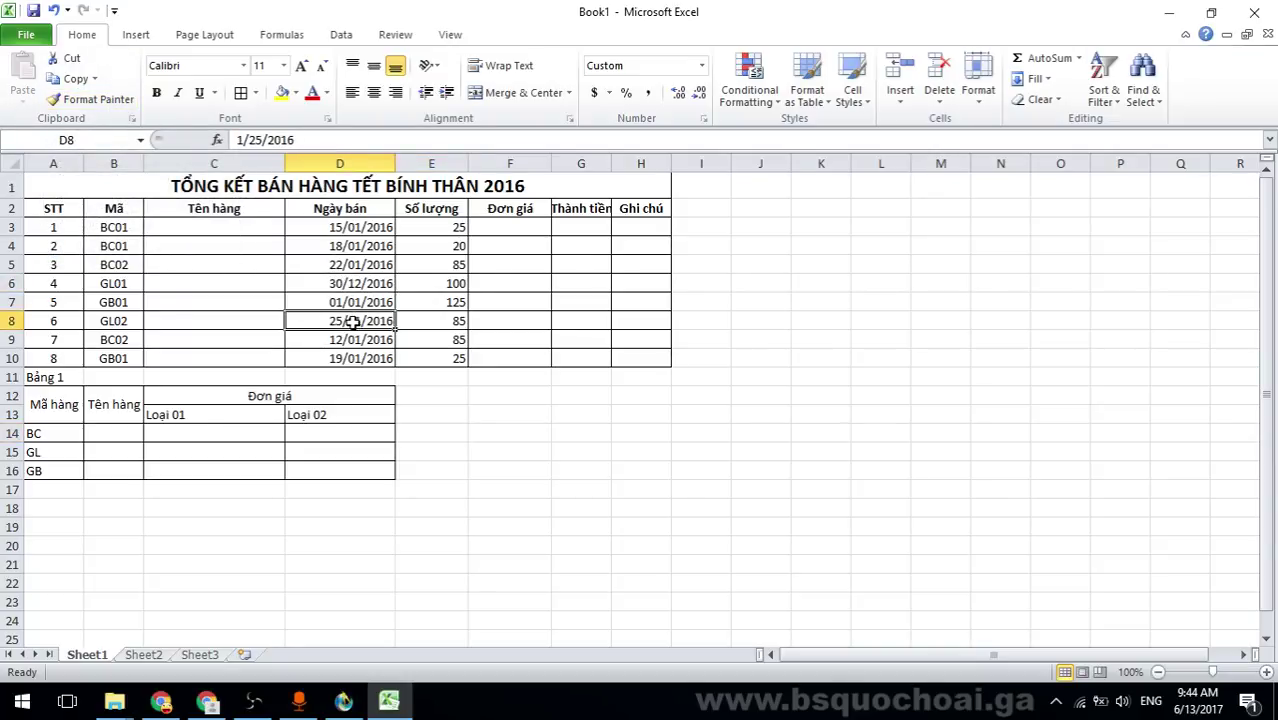
mouse_move(262, 397)
left_mouse_down()
mouse_move(331, 398)
mouse_move(275, 410)
left_mouse_up()
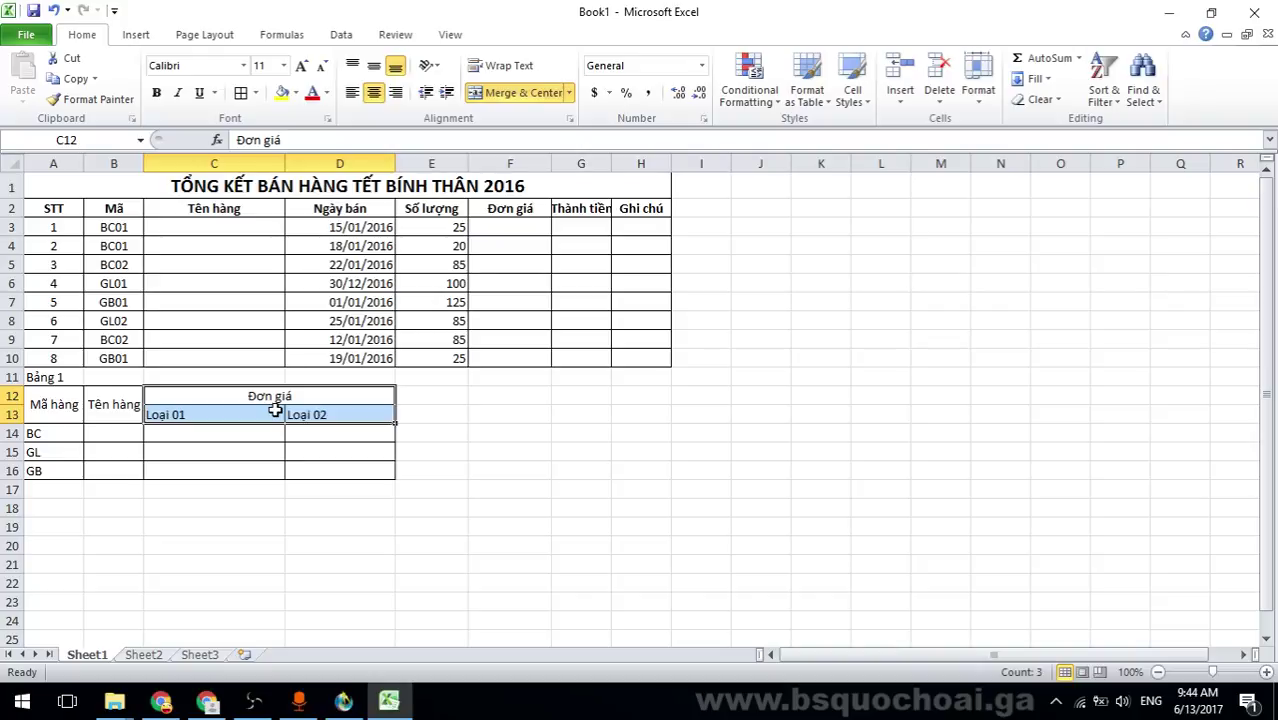